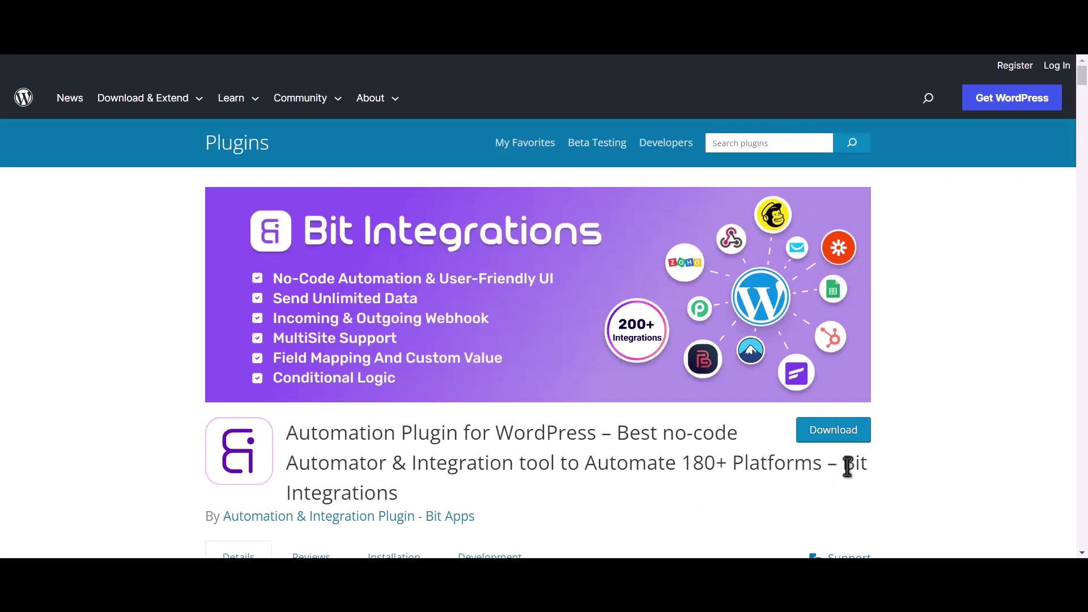
Create an integration with Divi's Contact Form as trigger and Salesforce as the action
left_click_drag(843, 466, 854, 489)
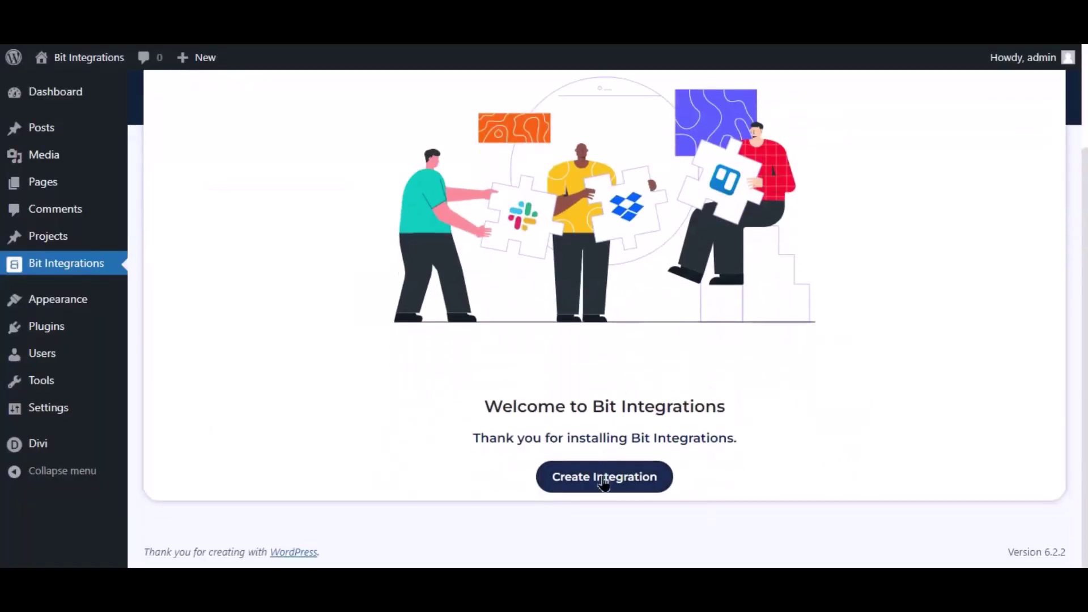
left_click(600, 478)
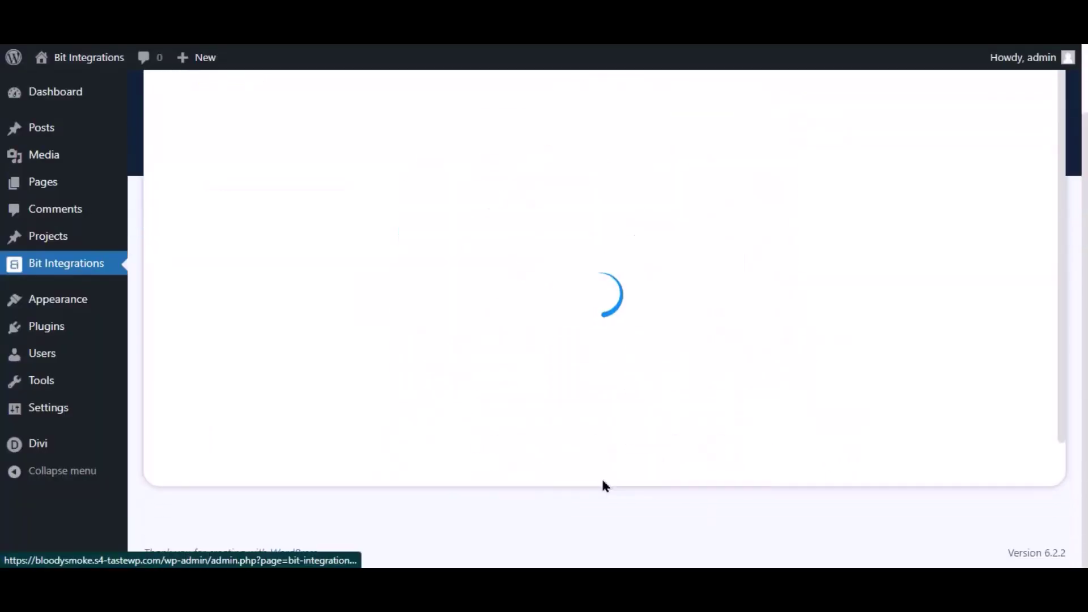
left_click(557, 203)
type("divi")
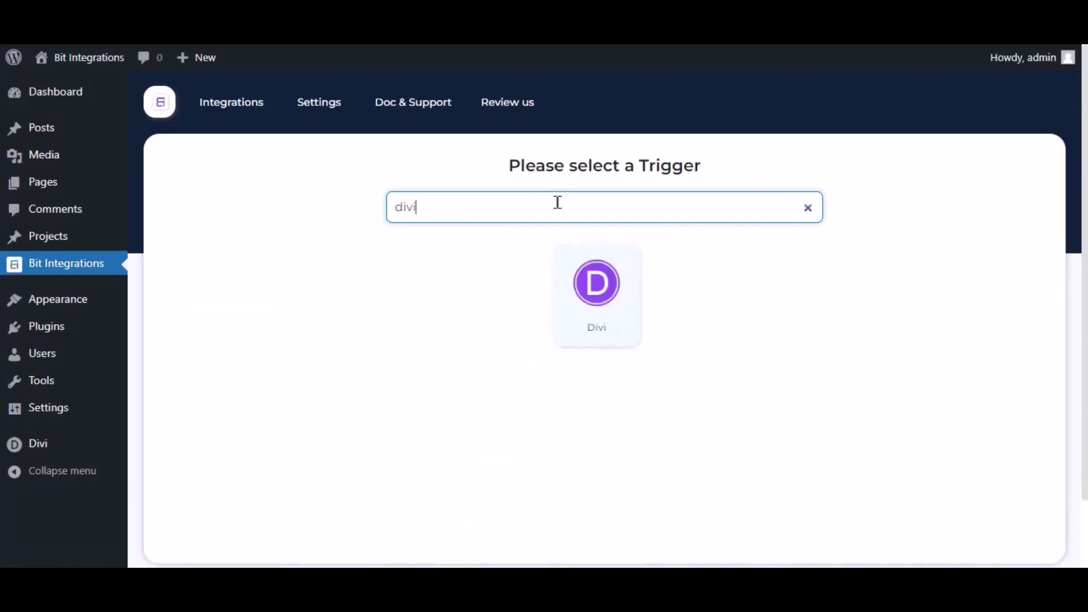
left_click(598, 298)
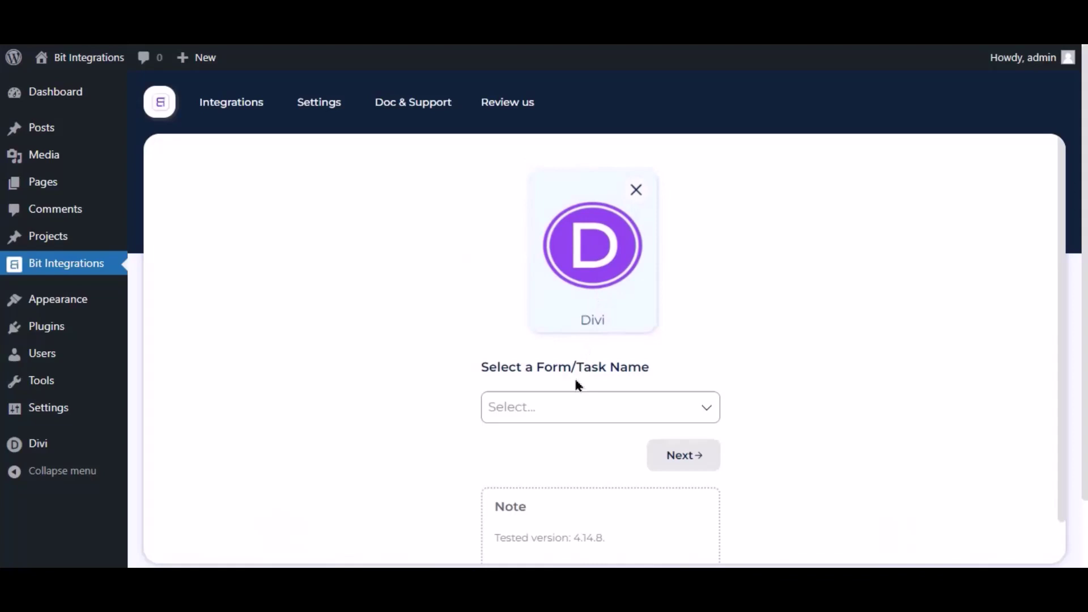
left_click(556, 409)
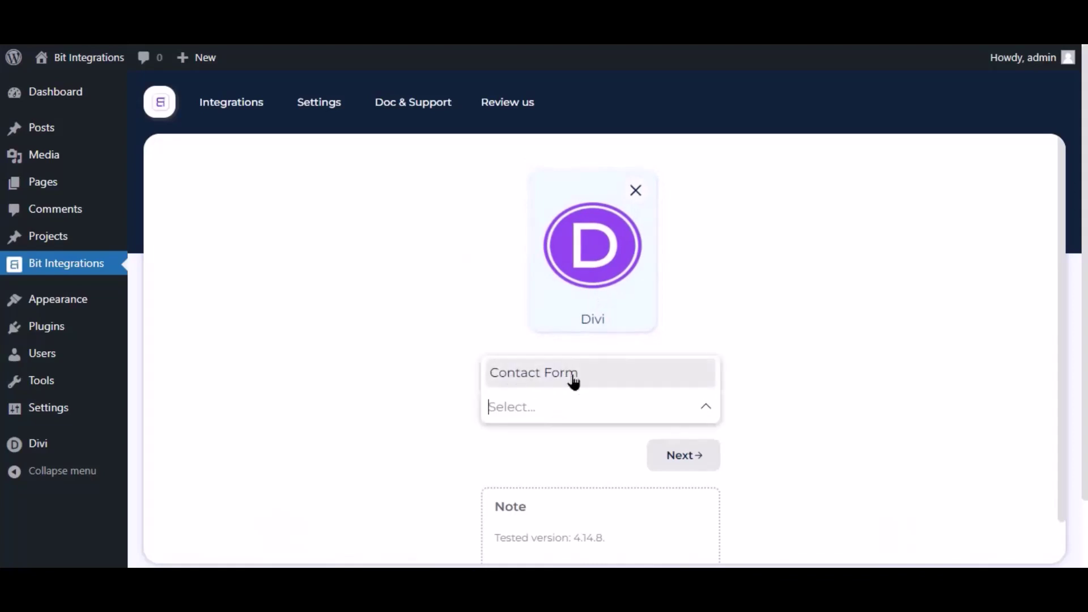
left_click(573, 378)
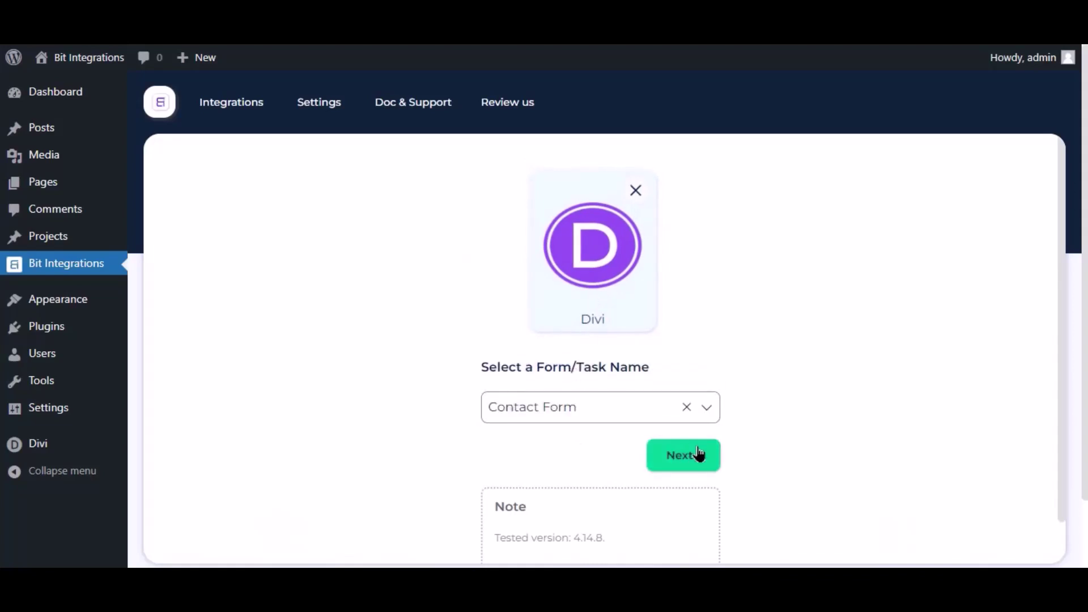
left_click(697, 454)
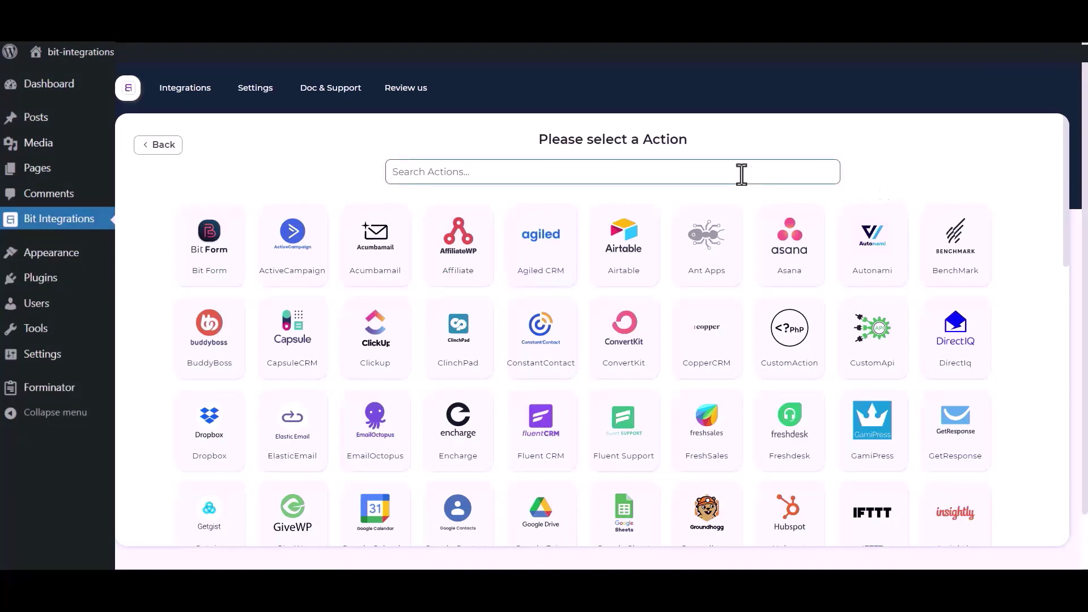
type("sales")
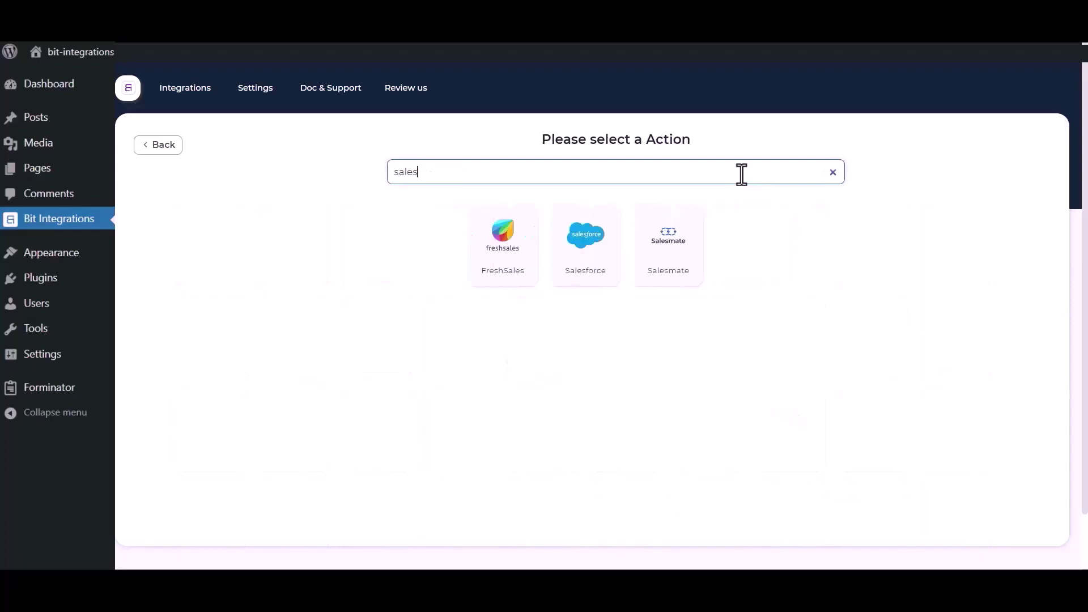
left_click(576, 265)
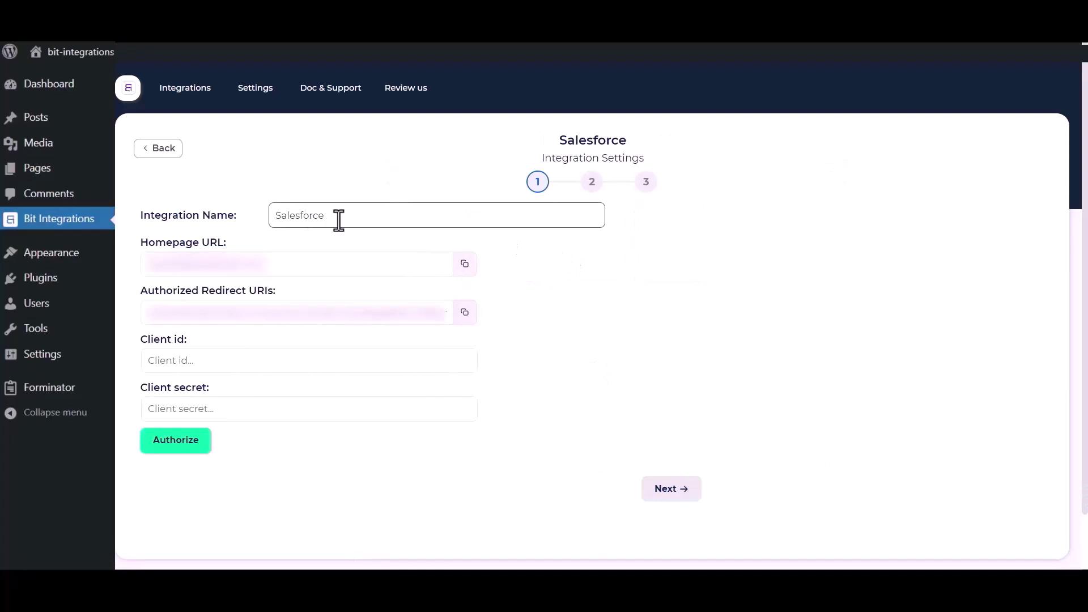
left_click_drag(353, 215, 268, 213)
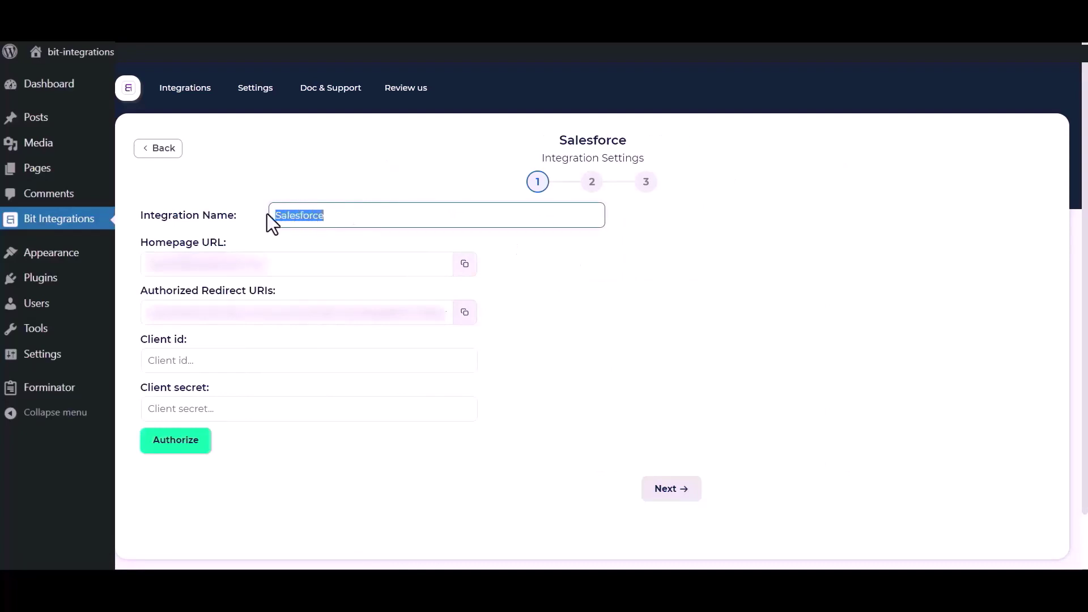
left_click(661, 397)
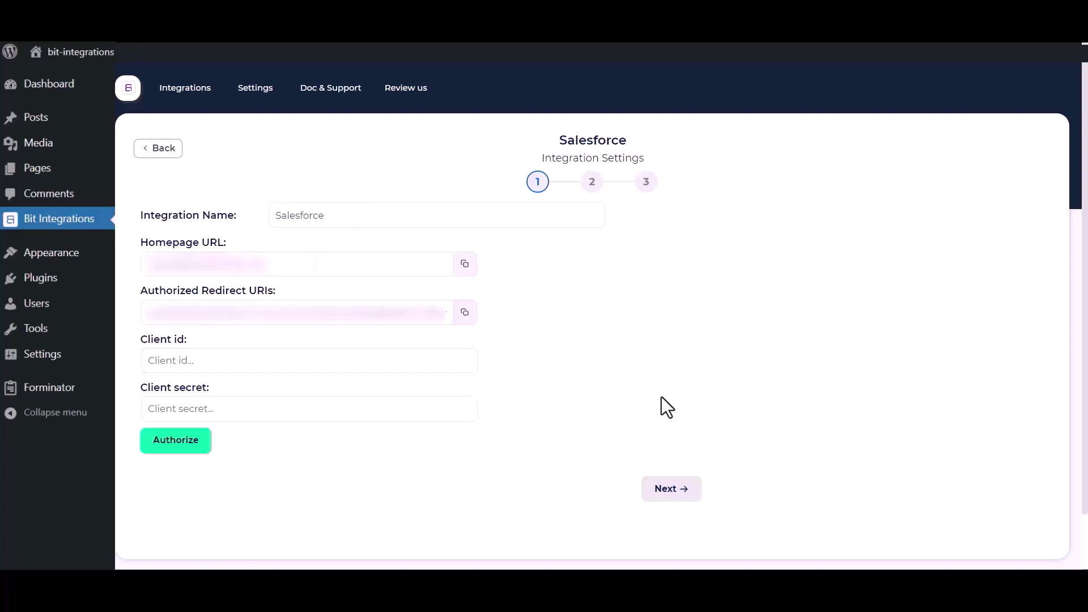
left_click_drag(140, 340, 195, 346)
left_click_drag(139, 389, 228, 394)
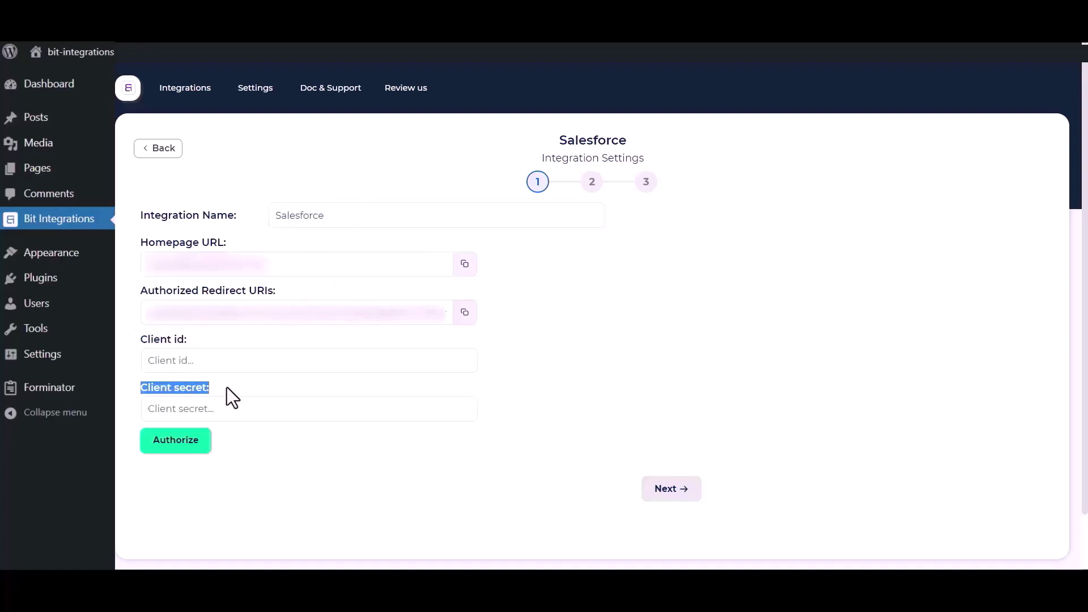
left_click(582, 374)
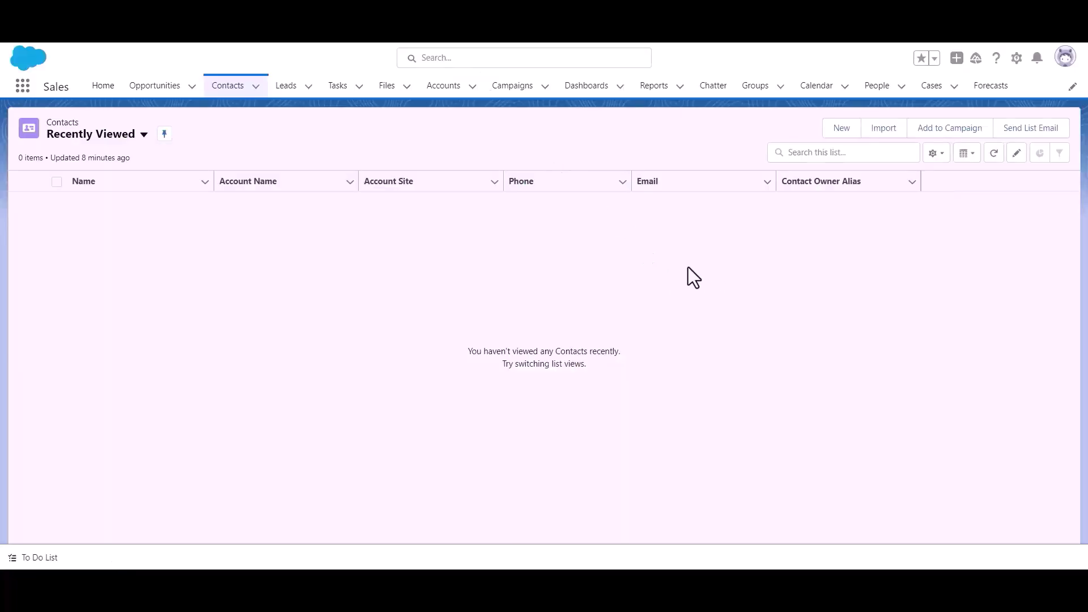
Go to Salesforce Setup and reach App Manager under Platform Tools > Apps
left_click(1016, 58)
left_click(987, 110)
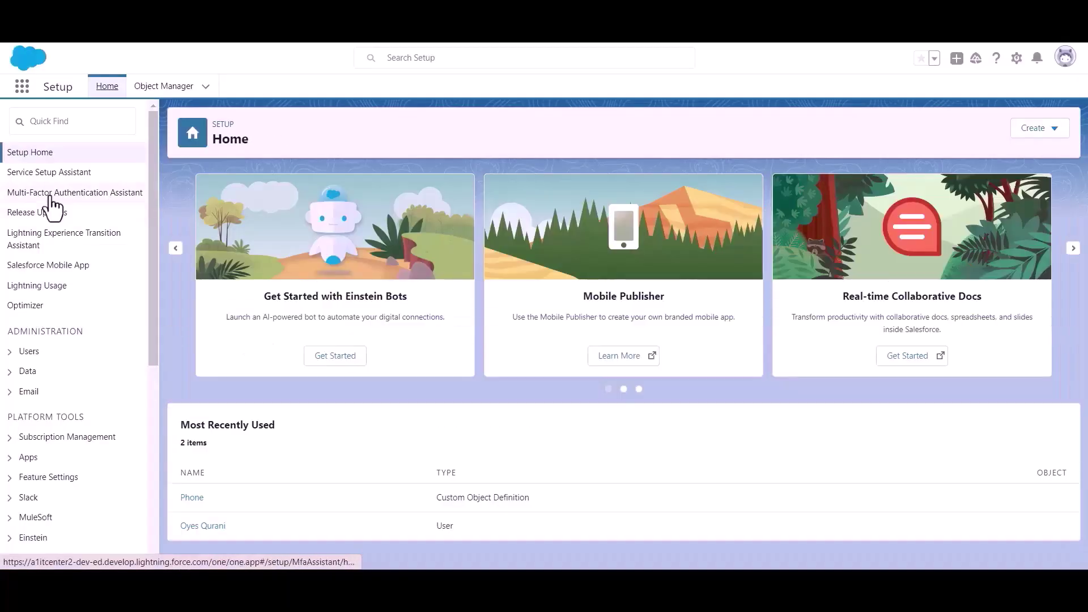
scroll(68, 244, "down", 2)
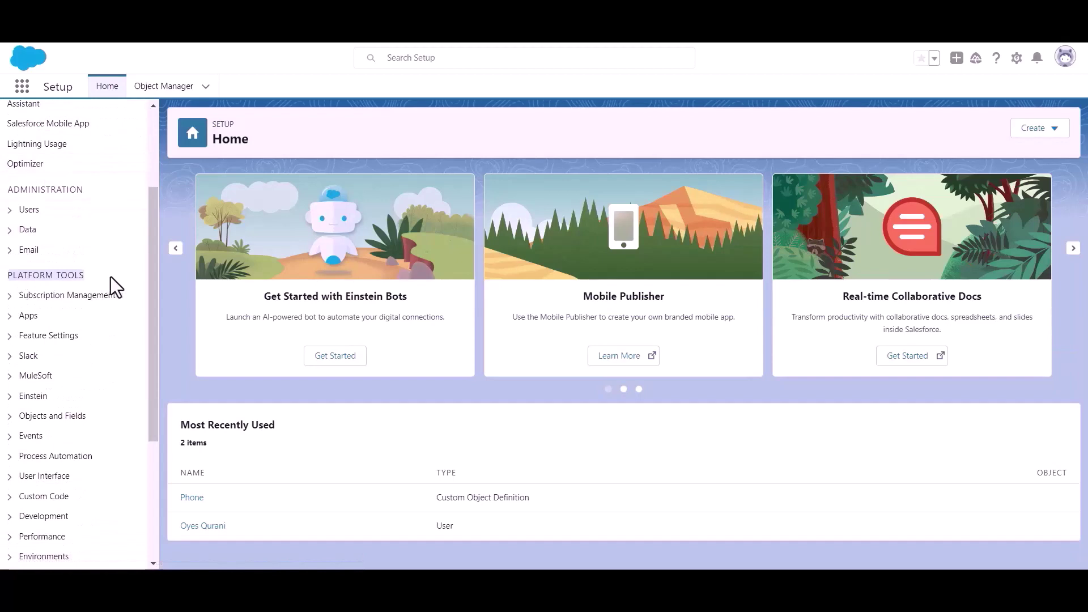
left_click(10, 316)
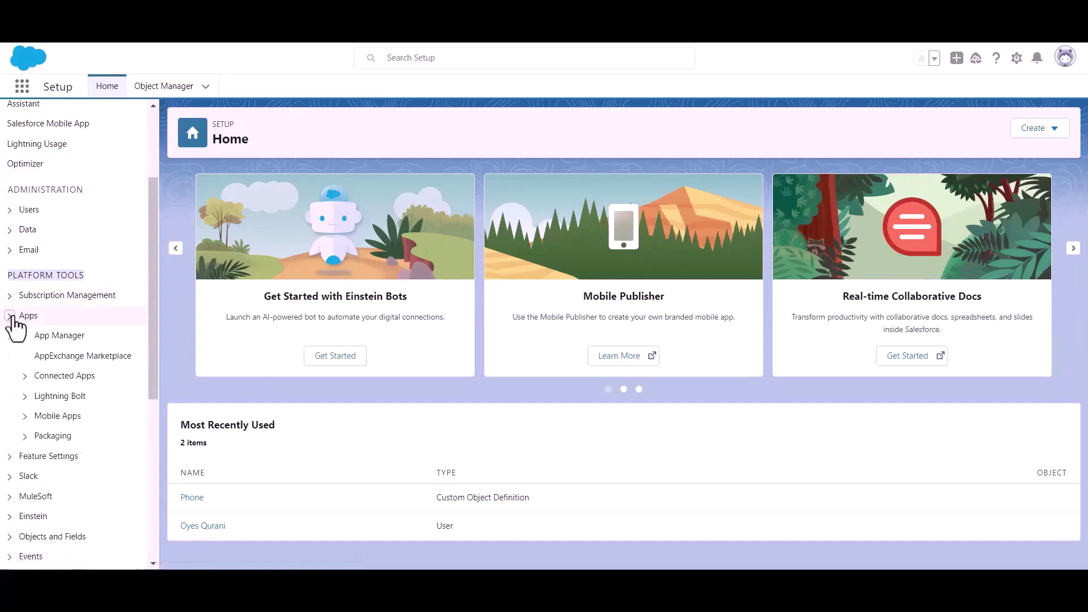
left_click(65, 344)
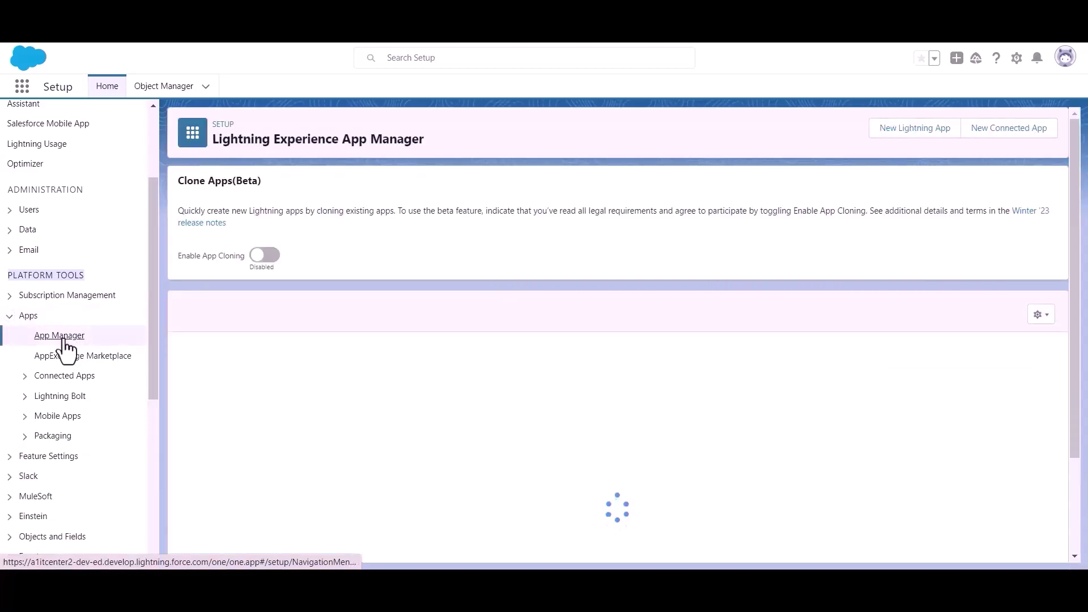
Start a new connected app, paste the contact email and enable OAuth settings
left_click(1003, 136)
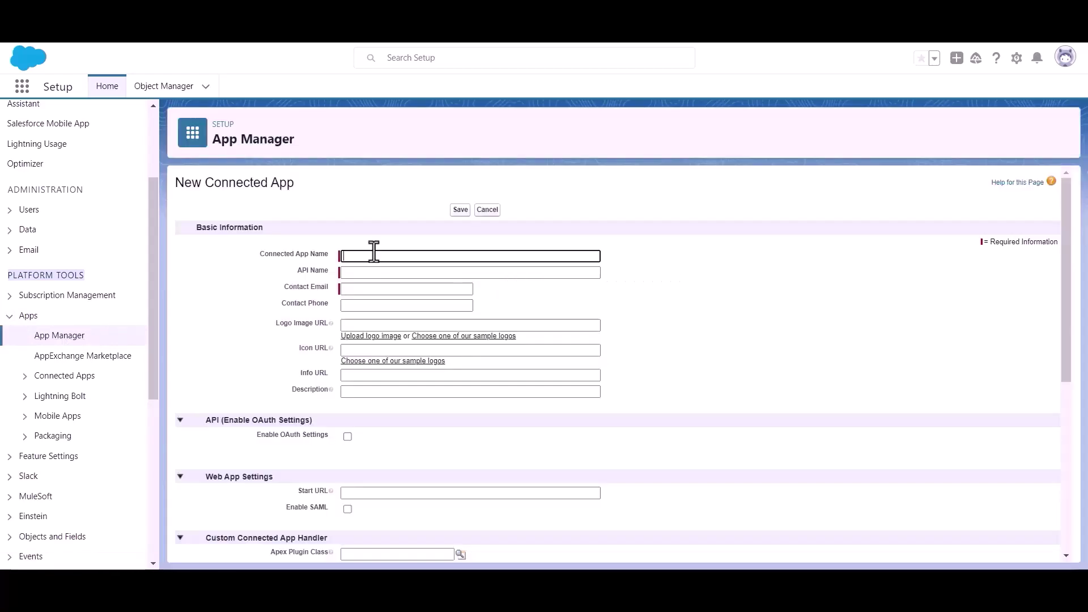
type("B")
type("it Apps")
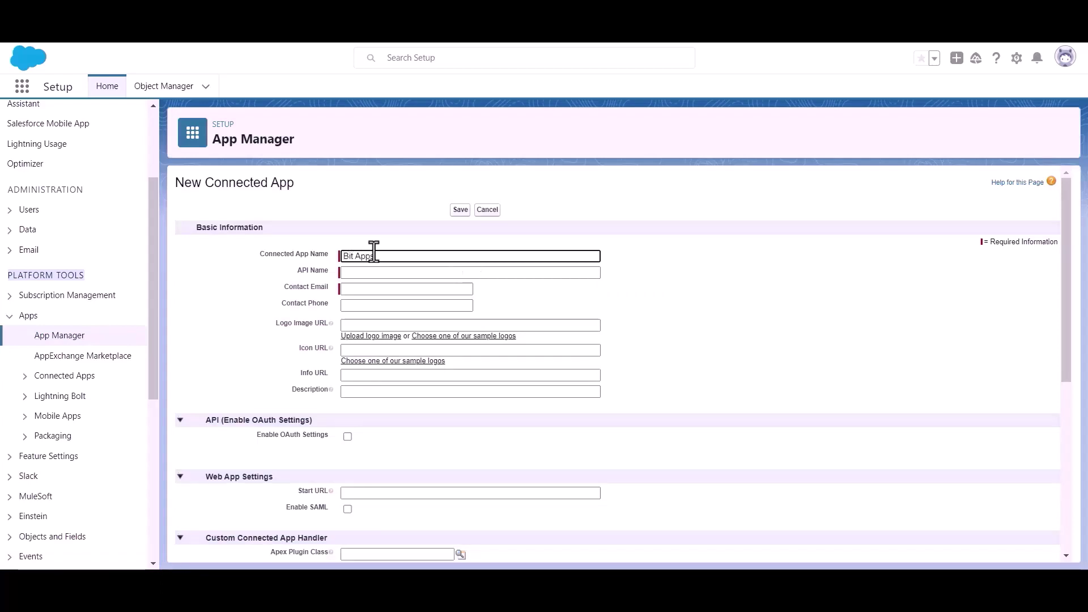
left_click(380, 289)
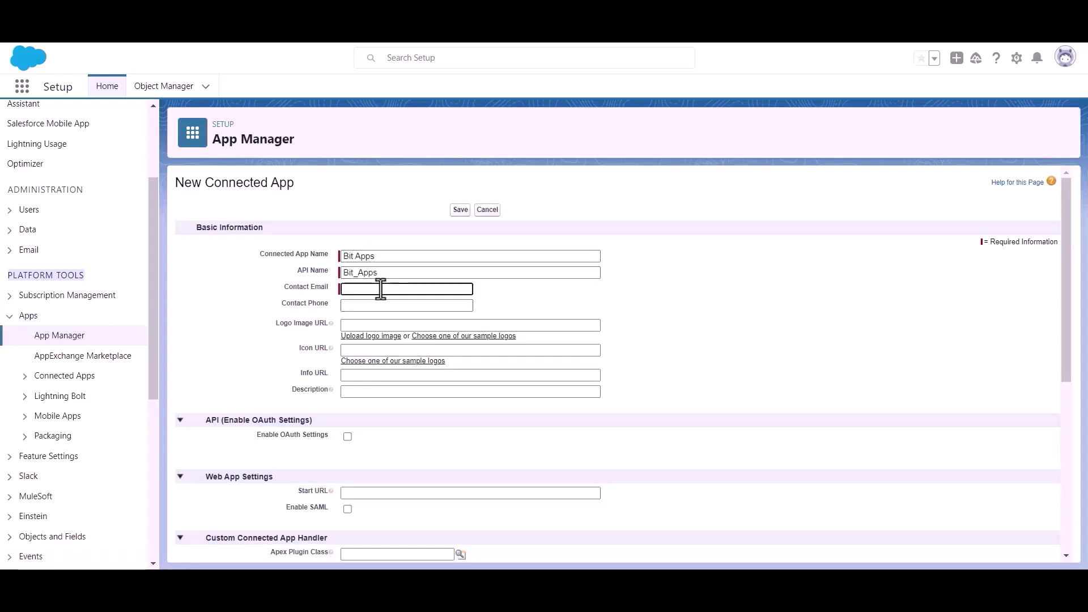
key("ctrl+v")
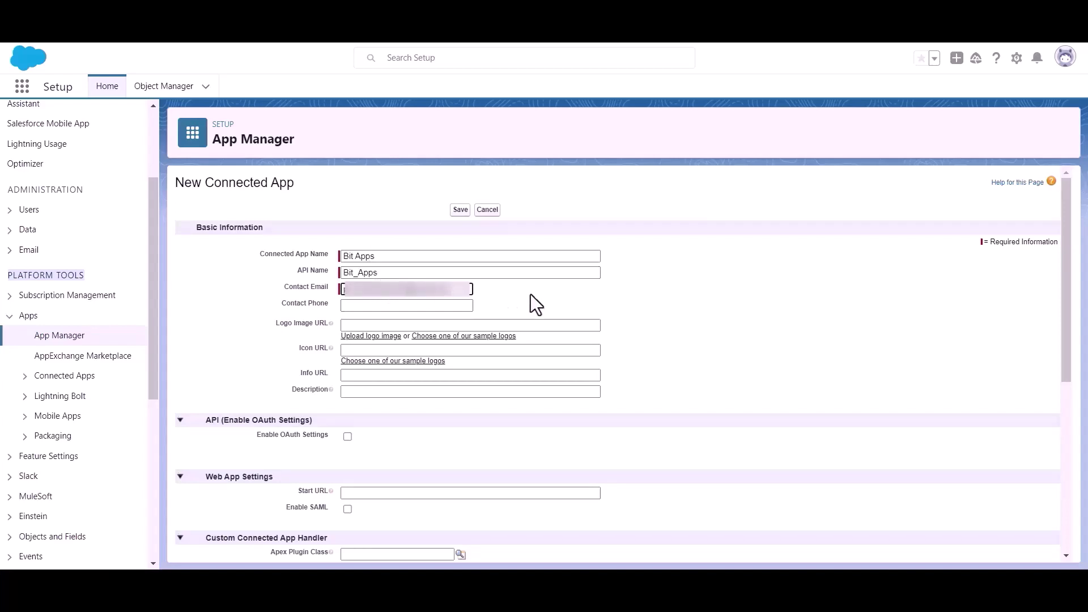
scroll(531, 294, "down", 1)
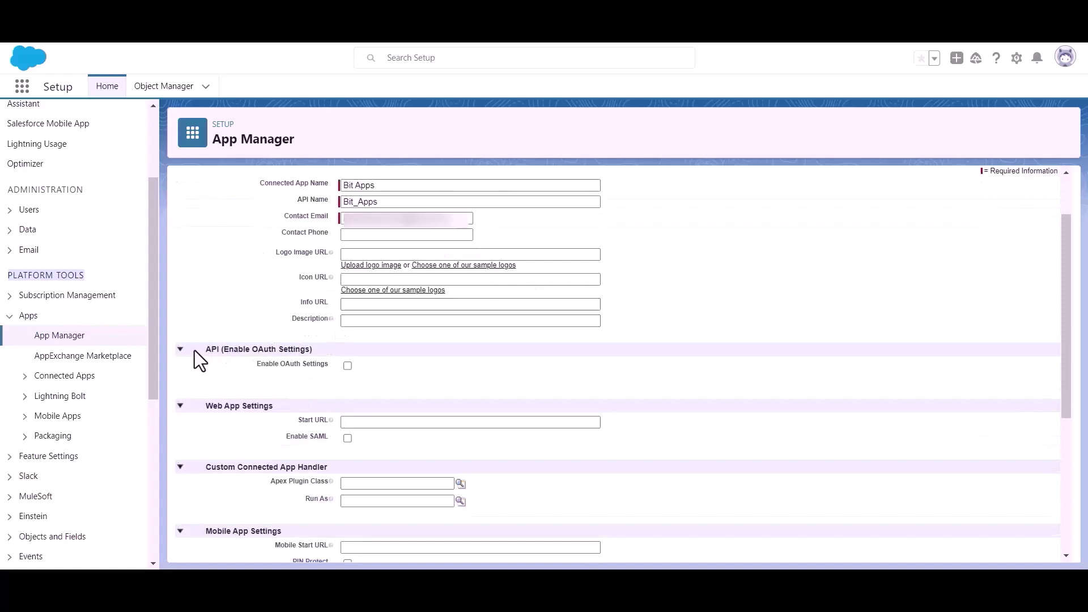
left_click_drag(223, 349, 314, 349)
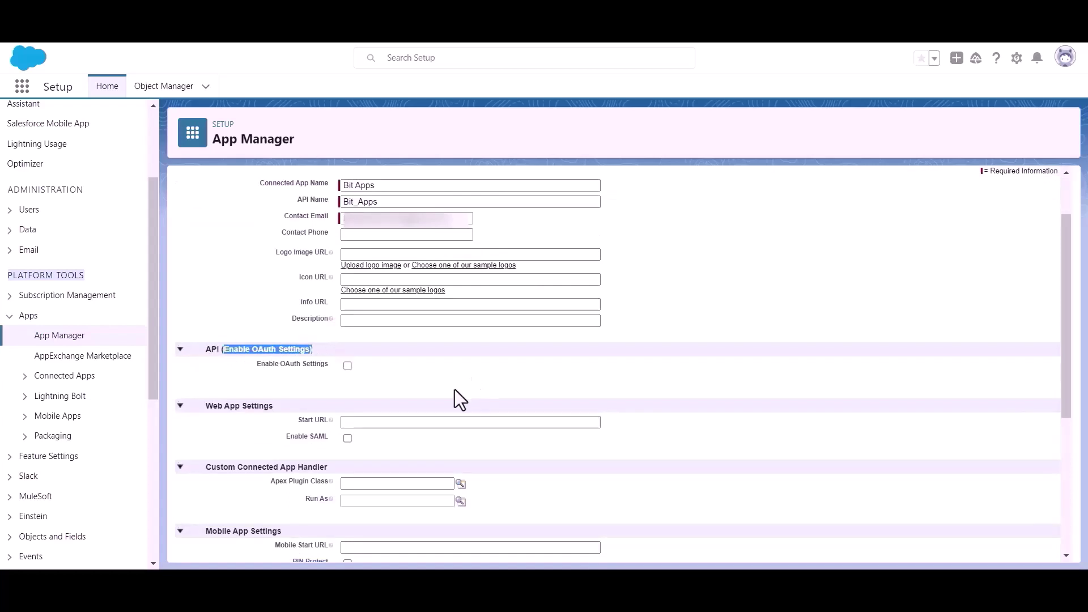
left_click(349, 375)
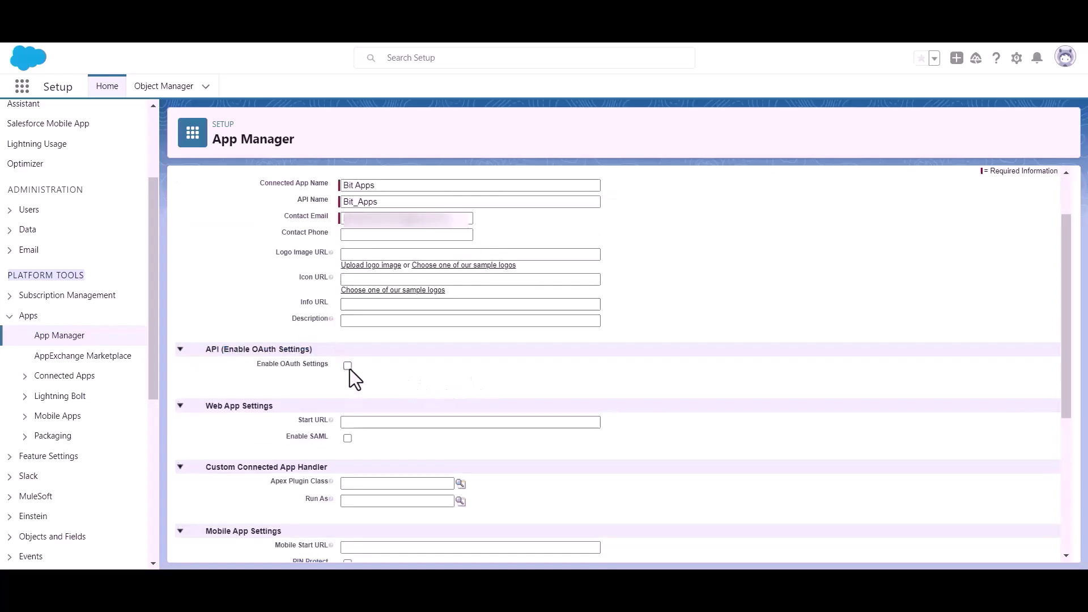
left_click(347, 365)
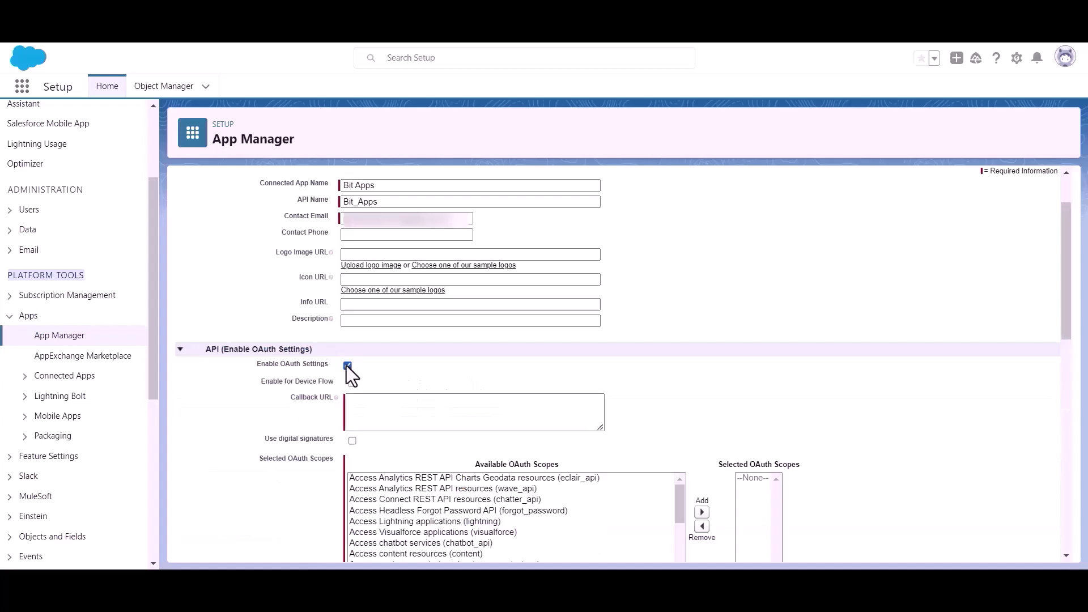
scroll(360, 370, "down", 1)
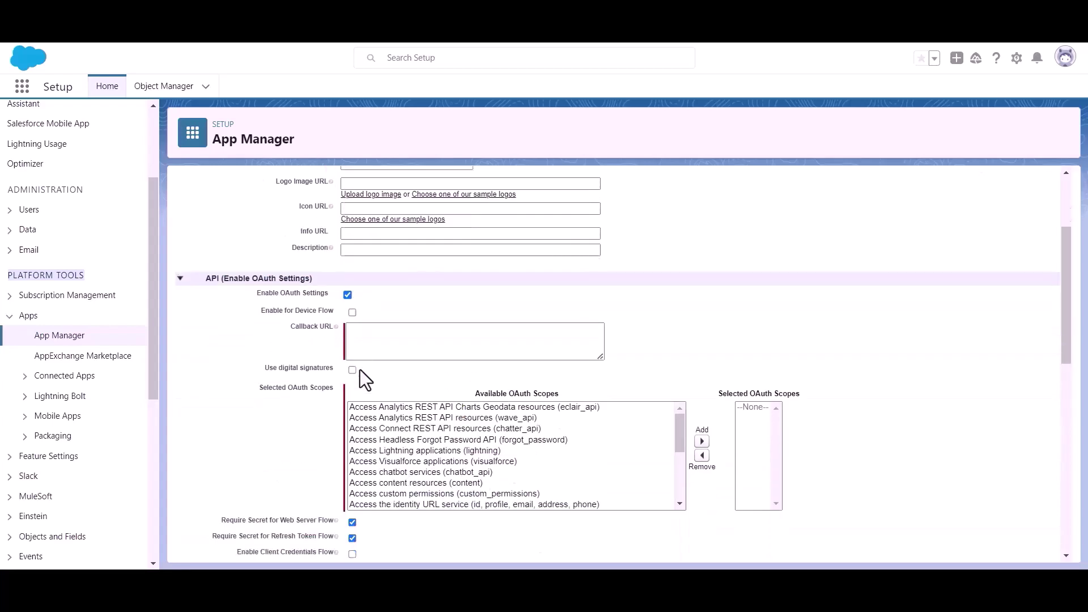
Copy the Authorized Redirect URI from Bit Integrations for the Callback URL field
left_click(380, 334)
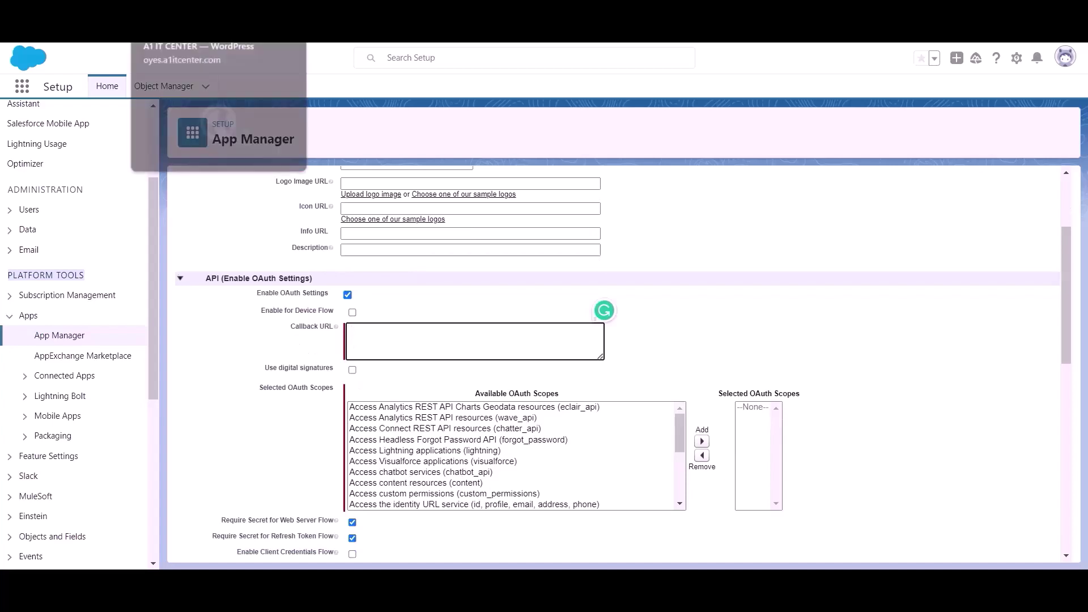
key("ctrl+Tab")
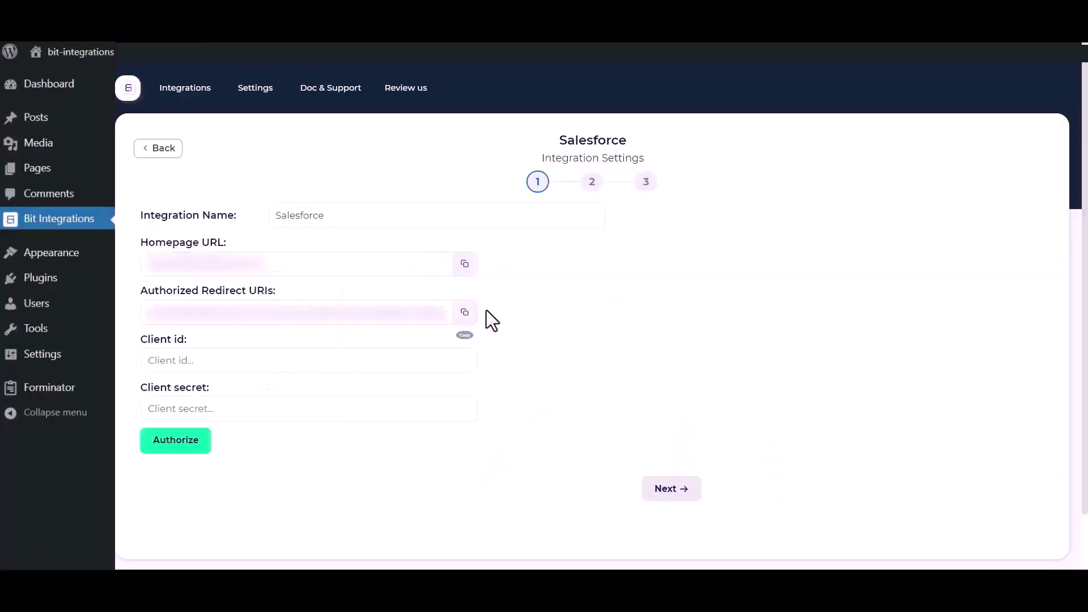
left_click(464, 313)
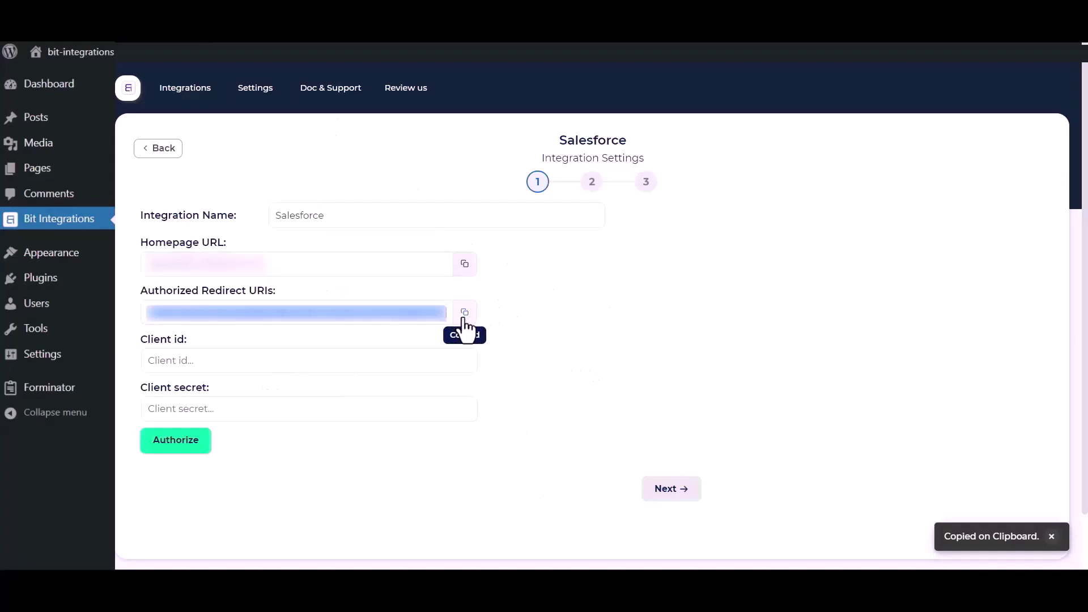
key("ctrl+Tab")
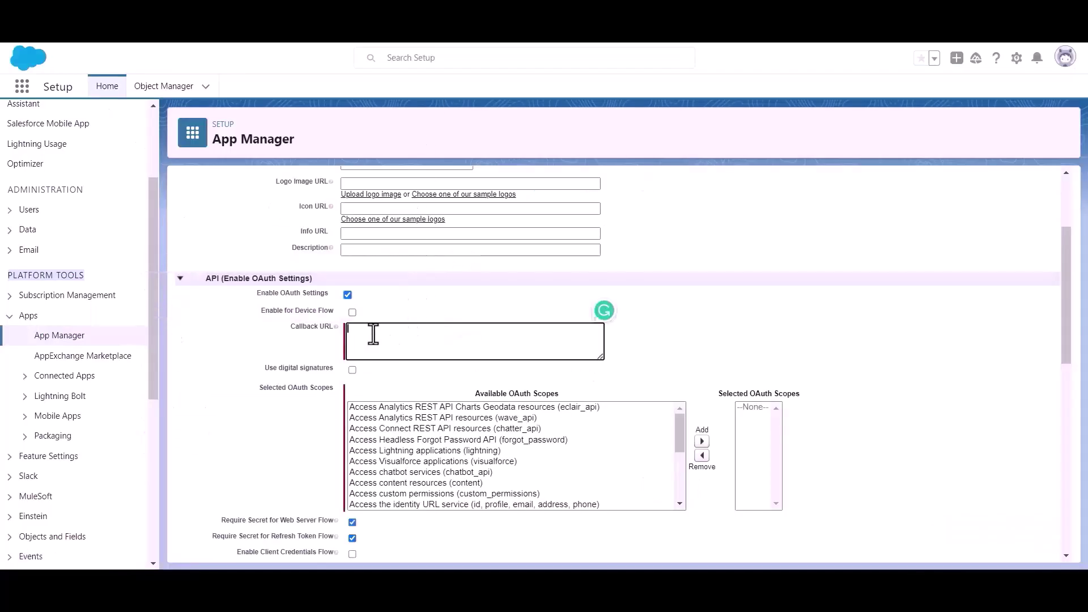
Paste the redirect URI as Callback URL and add the Full access (full) OAuth scope
key("ctrl+v")
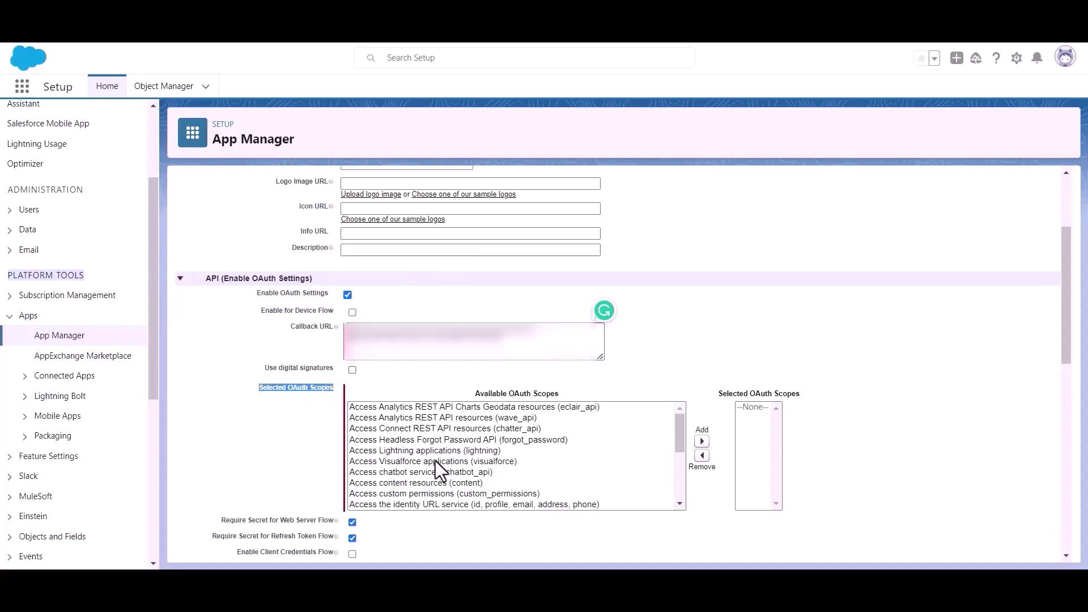
scroll(485, 470, "down", 3)
scroll(487, 465, "down", 1)
scroll(481, 457, "up", 2)
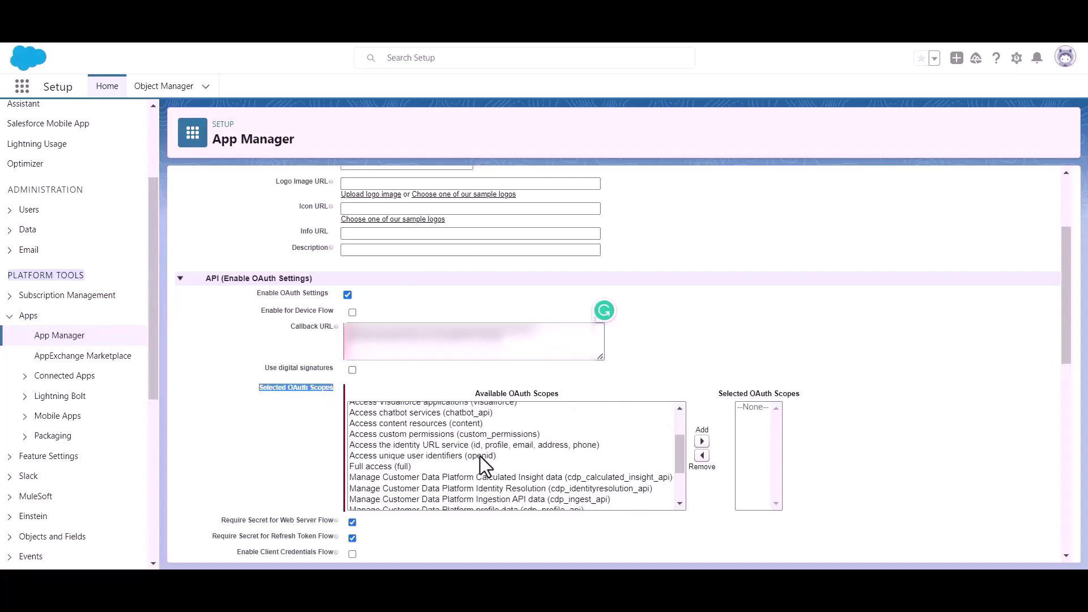
left_click(361, 464)
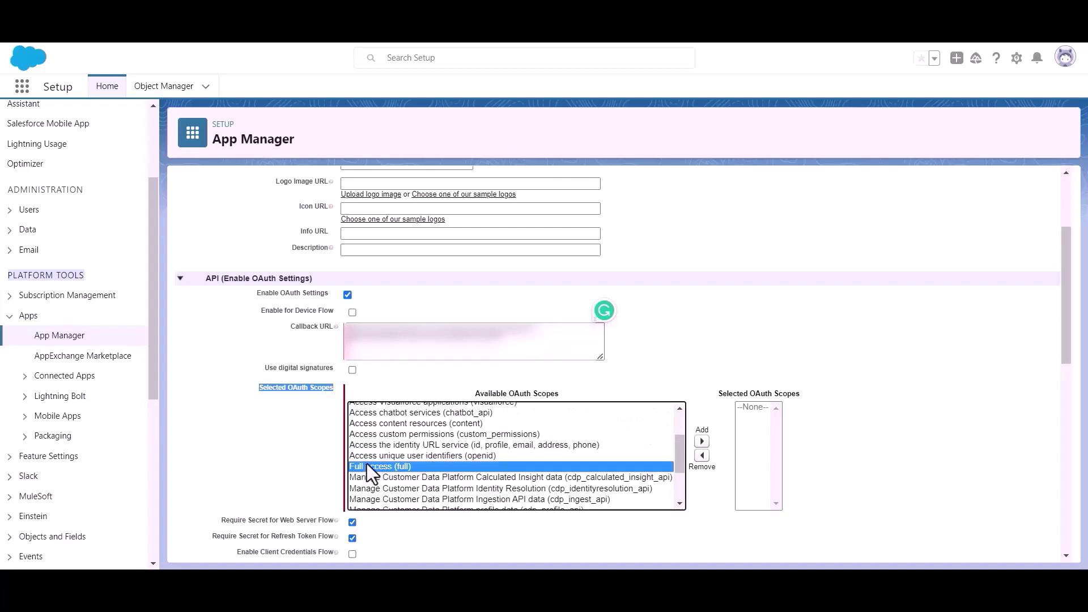
left_click(702, 440)
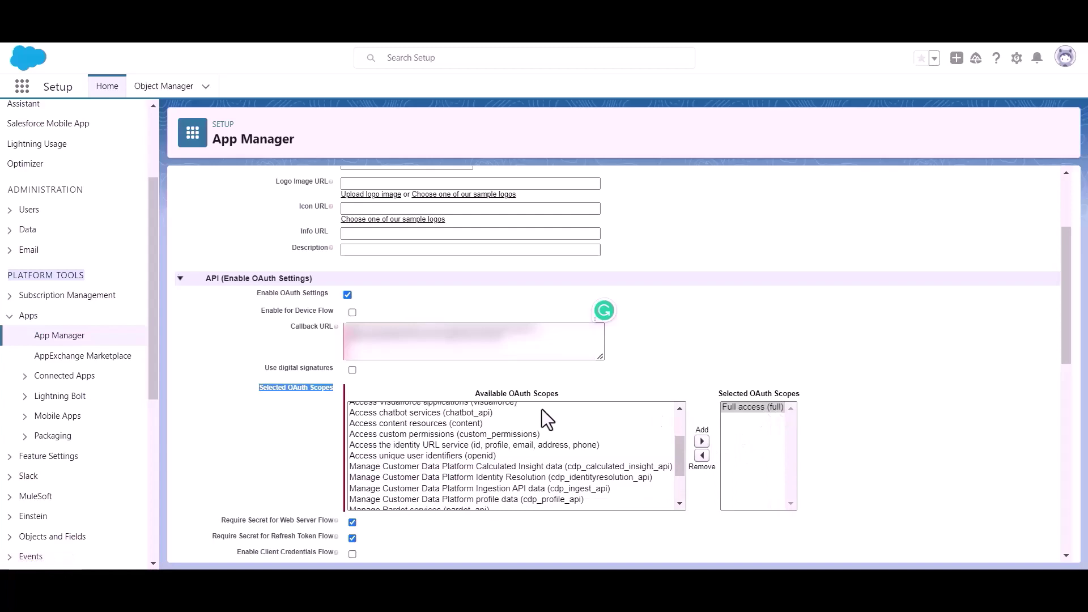
scroll(542, 409, "down", 2)
scroll(370, 418, "down", 3)
scroll(369, 416, "down", 4)
scroll(369, 416, "down", 2)
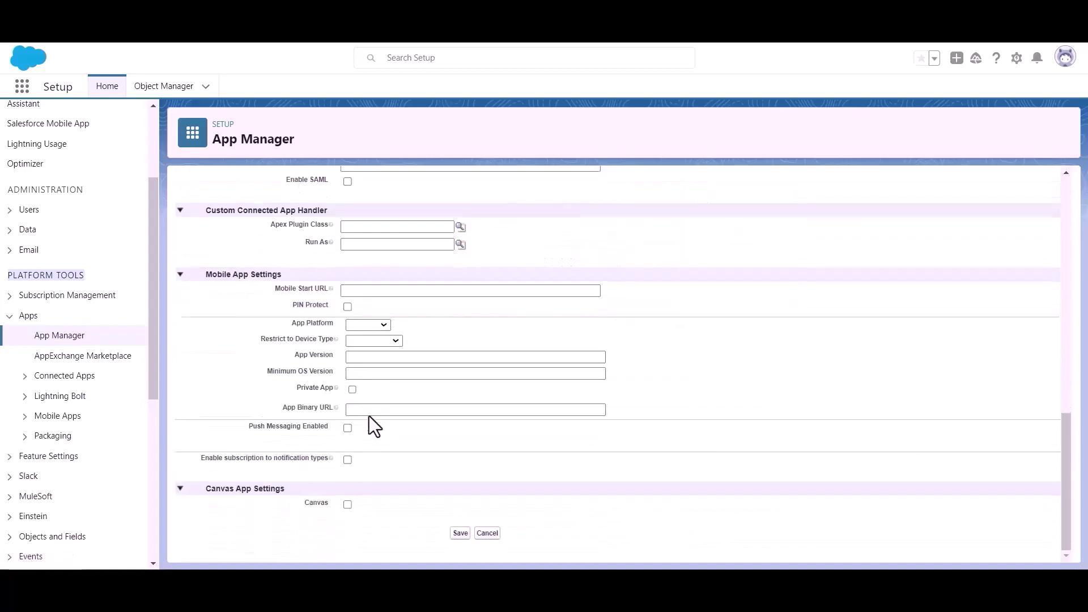
Save the connected app, continue to its details and note the changes-take-time warning
left_click(459, 534)
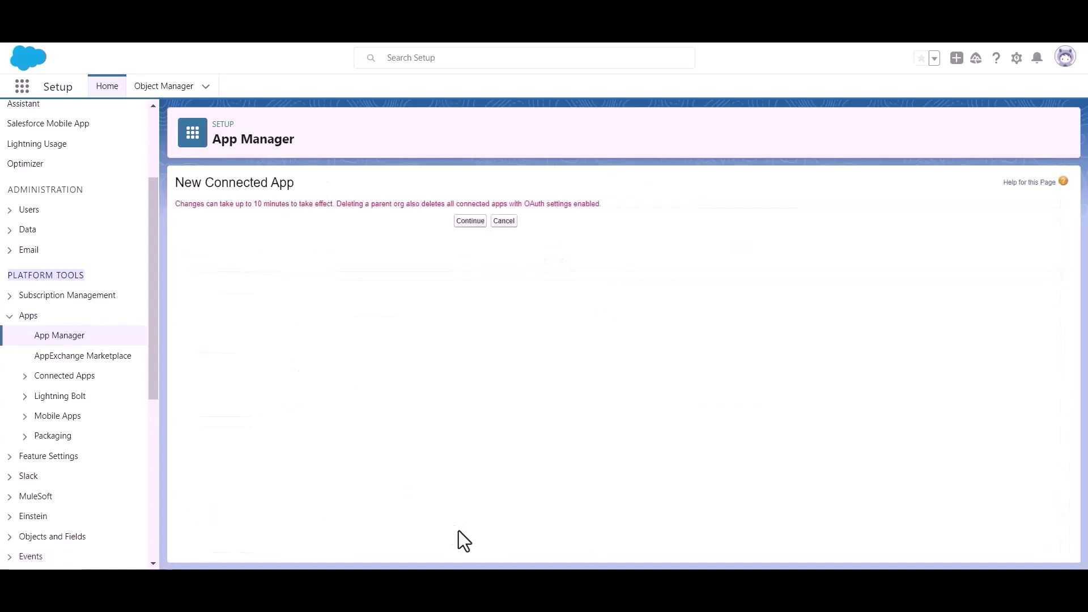
left_click(460, 223)
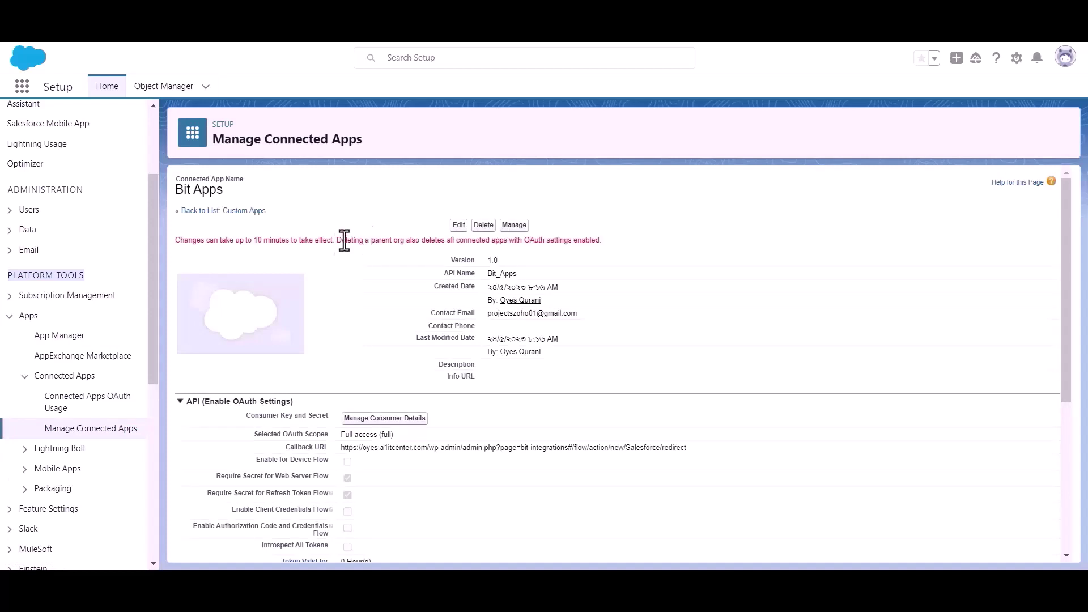
triple_click(278, 243)
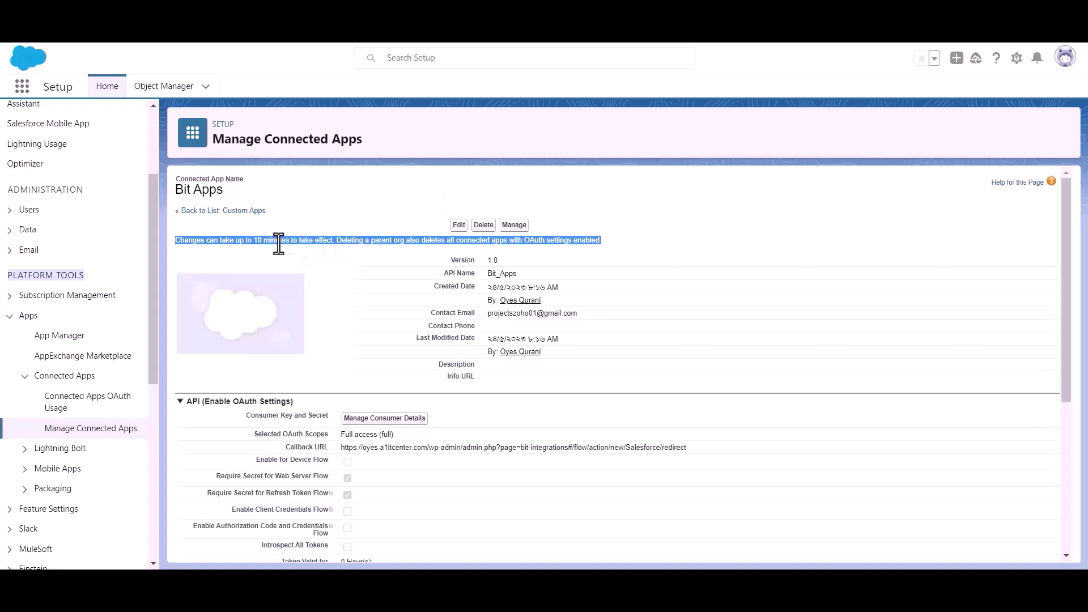
left_click(344, 249)
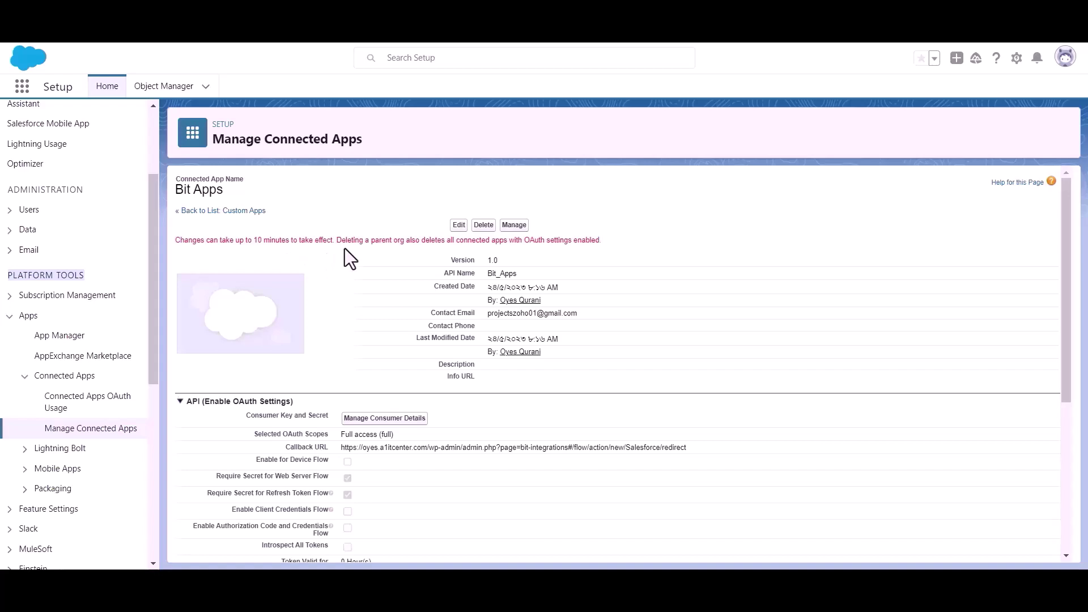
scroll(344, 248, "down", 1)
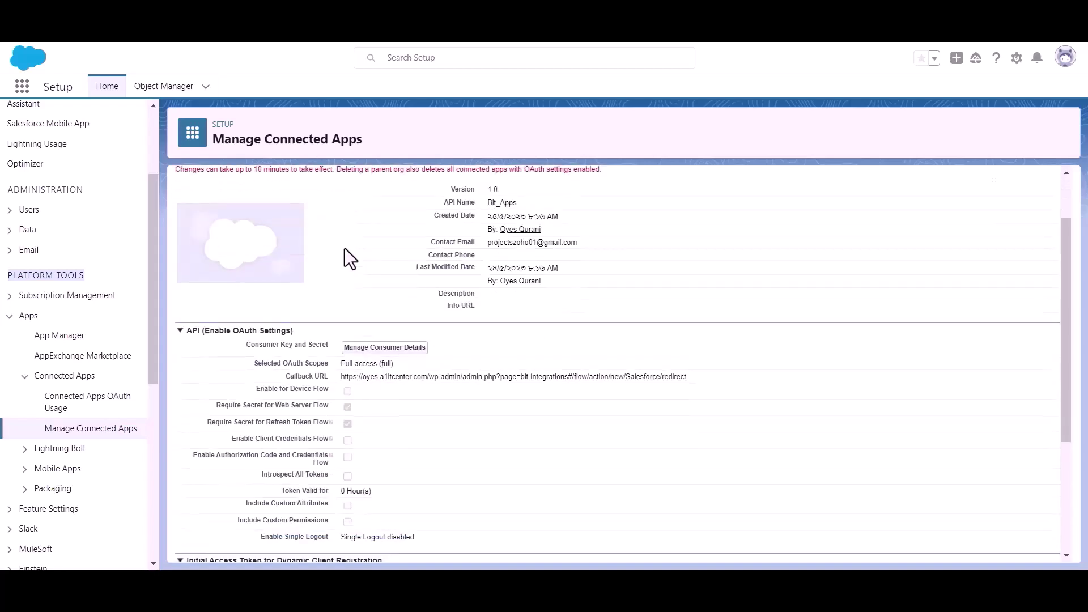
Go to Manage Consumer Details and verify identity with the emailed code
left_click(384, 355)
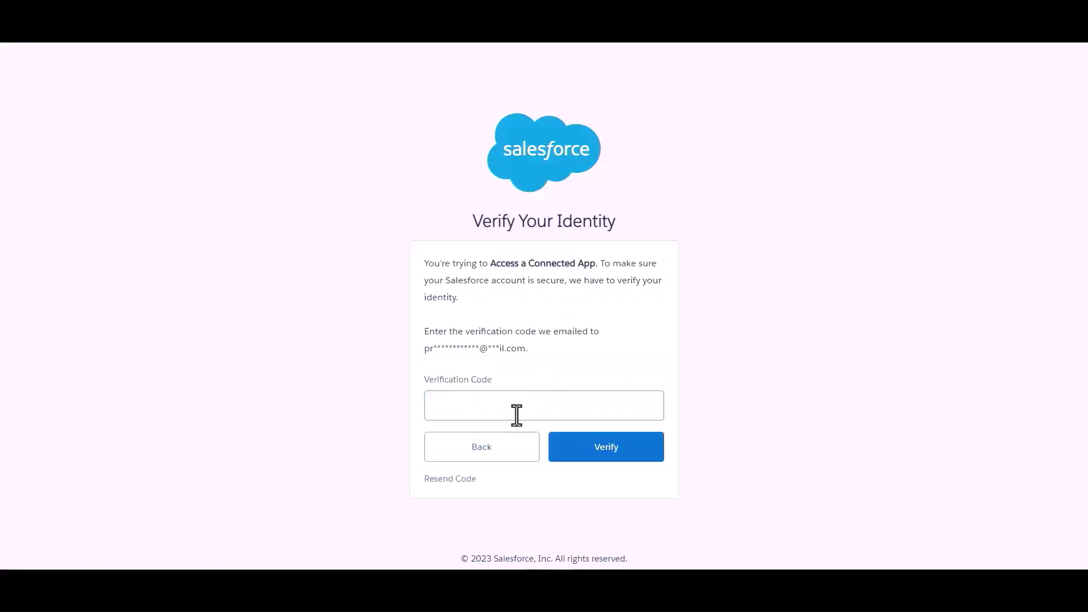
left_click(515, 414)
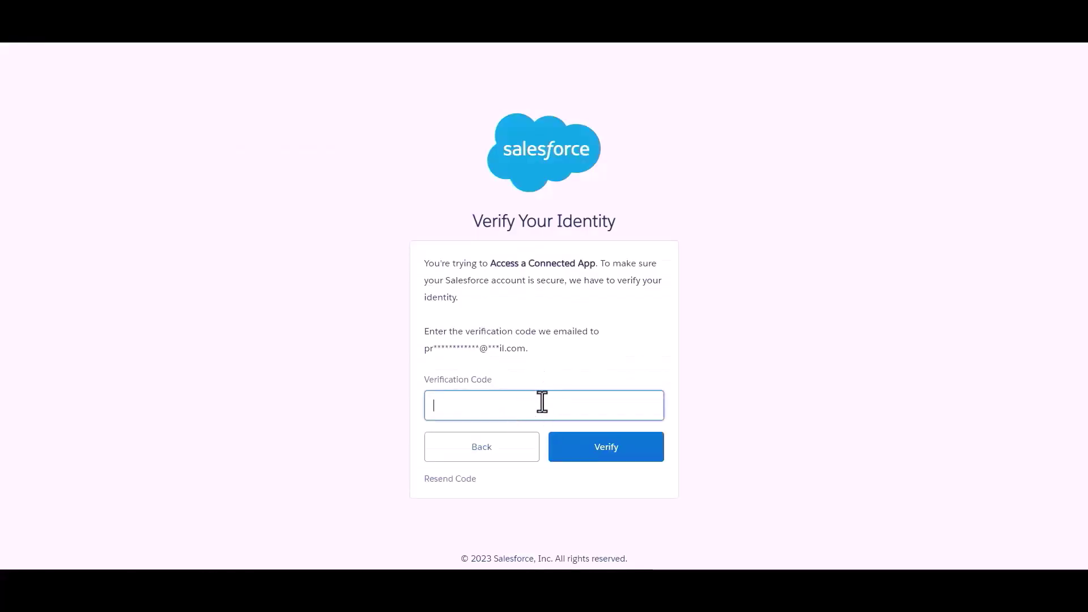
left_click(566, 354)
left_click(561, 404)
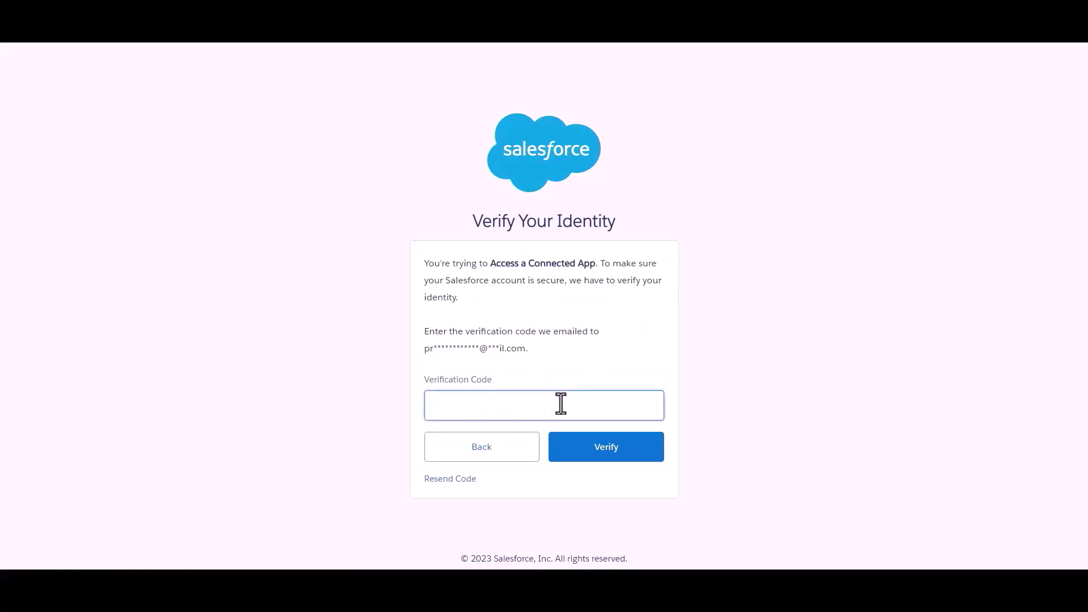
key("ctrl+v")
left_click(599, 352)
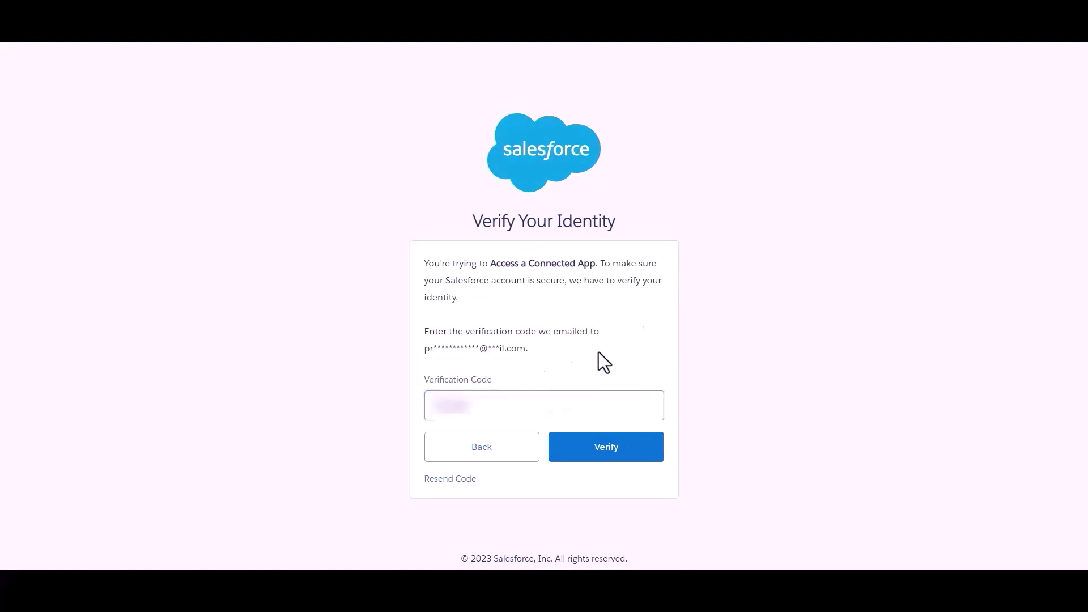
left_click(612, 455)
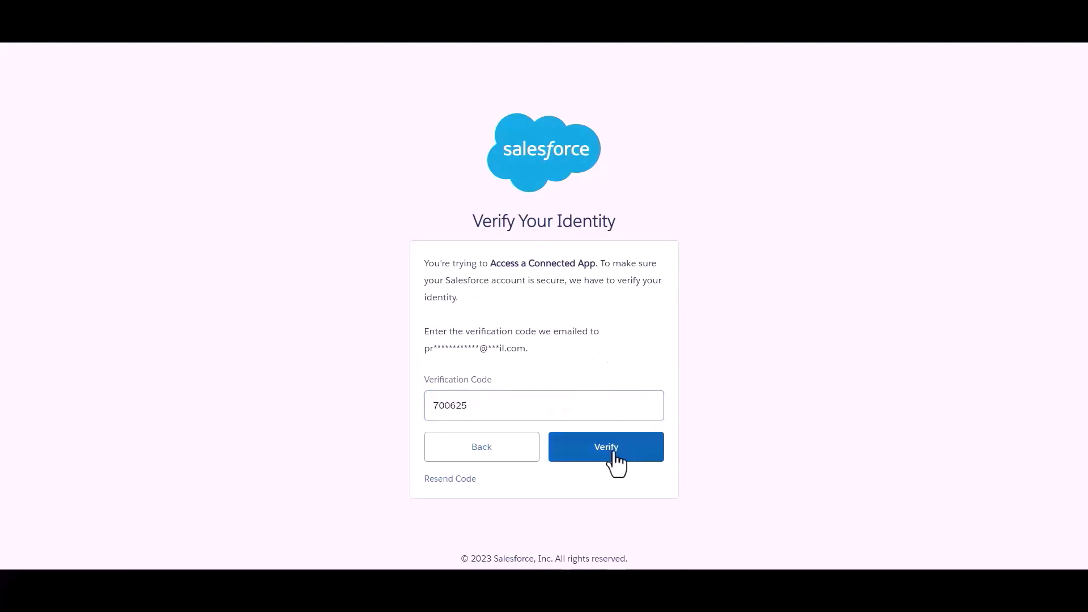
scroll(510, 281, "down", 2)
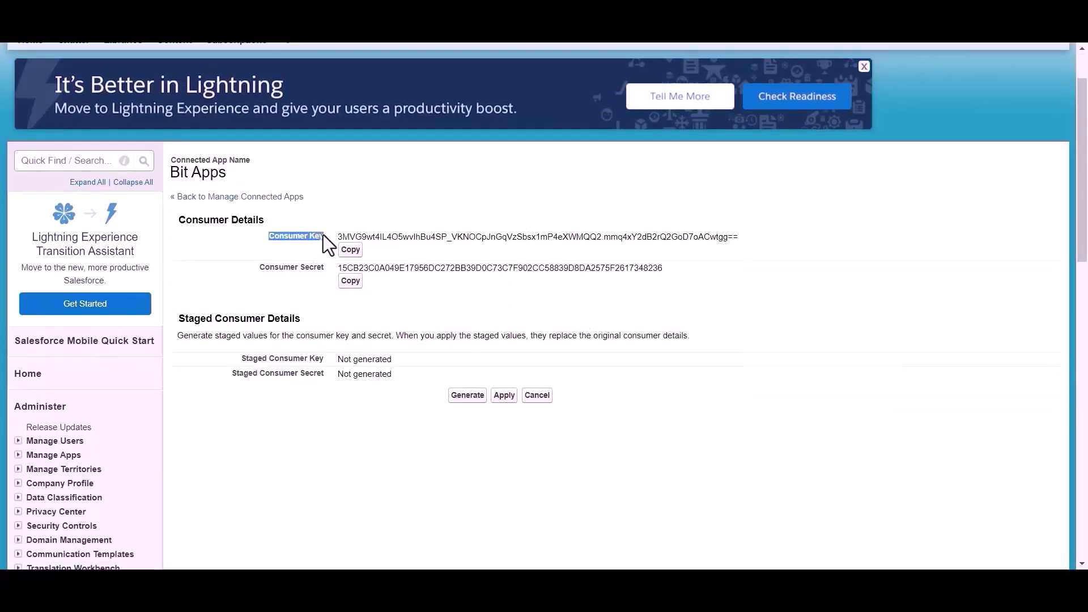
Paste the Salesforce consumer key into the integration's Client id field
left_click(252, 271)
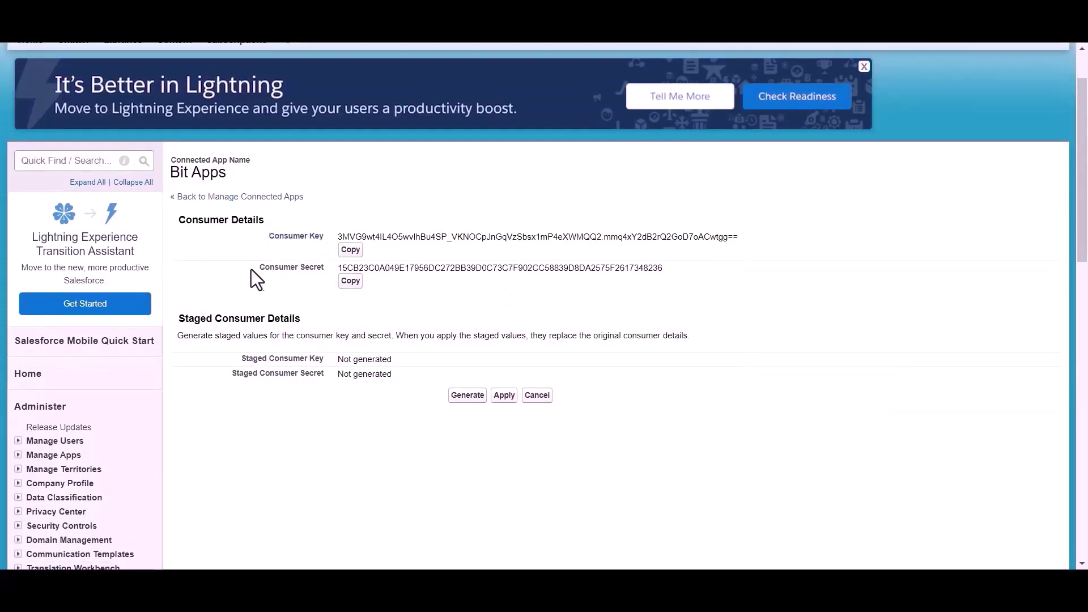
left_click(387, 297)
scroll(387, 296, "up", 2)
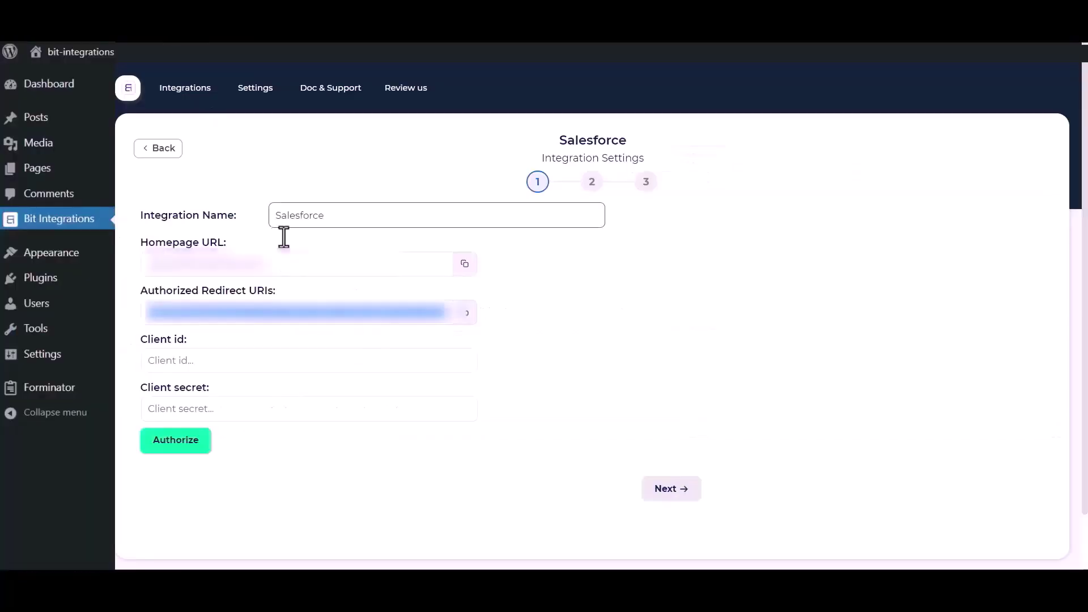
left_click(275, 358)
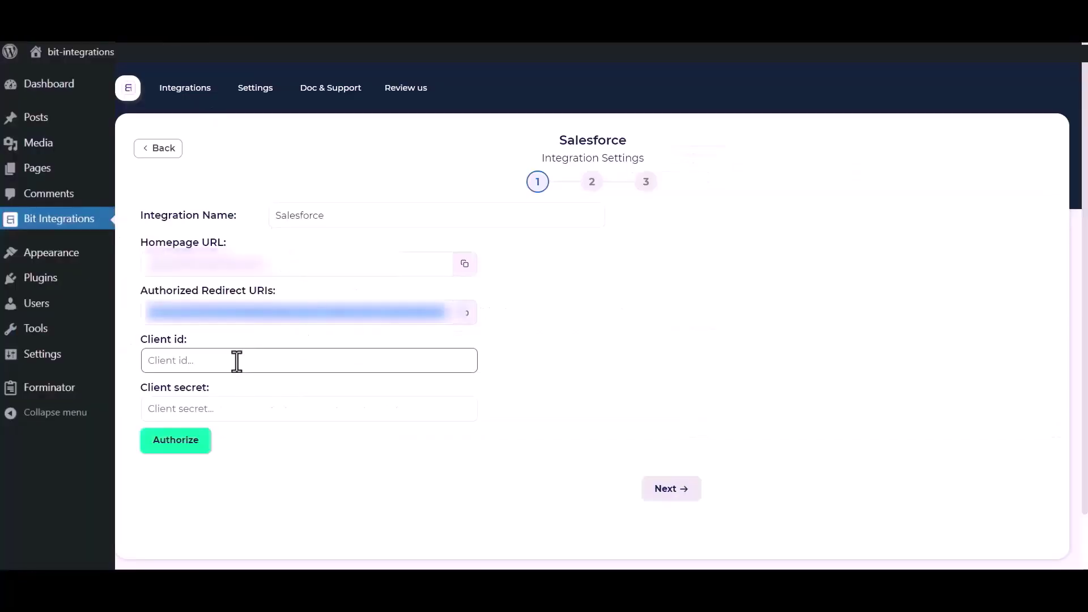
key("ctrl+v")
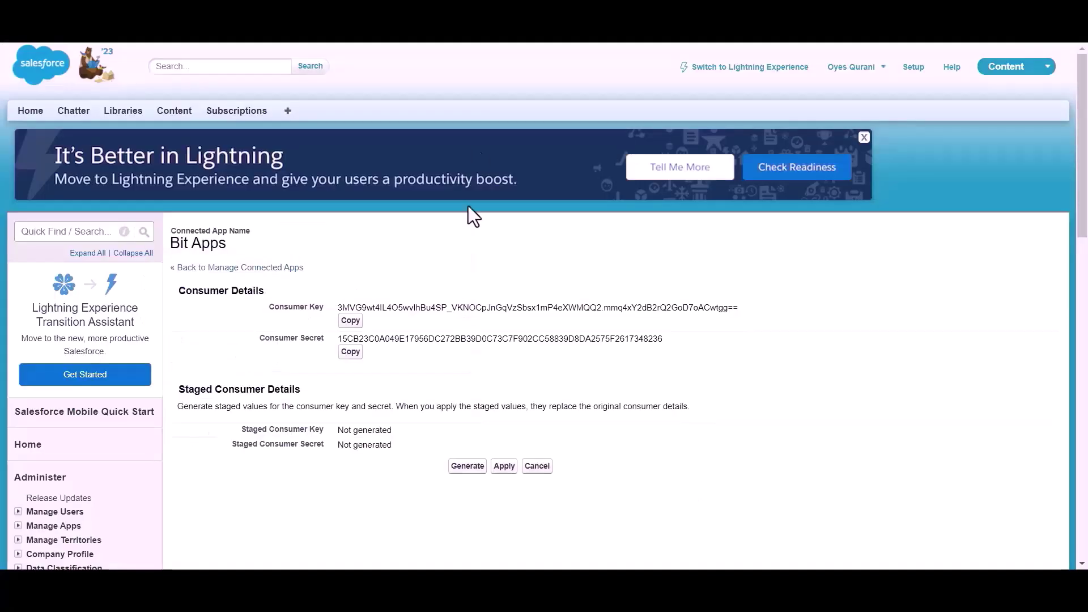
Copy the consumer secret and paste it into the Client secret field
left_click(352, 352)
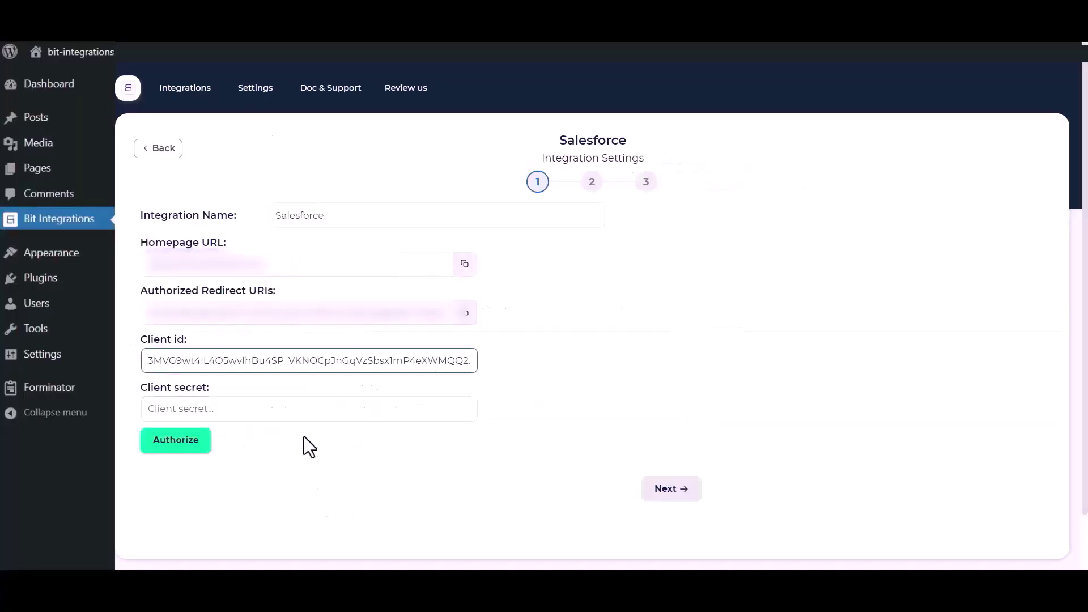
left_click(309, 407)
key("ctrl+v")
left_click(303, 469)
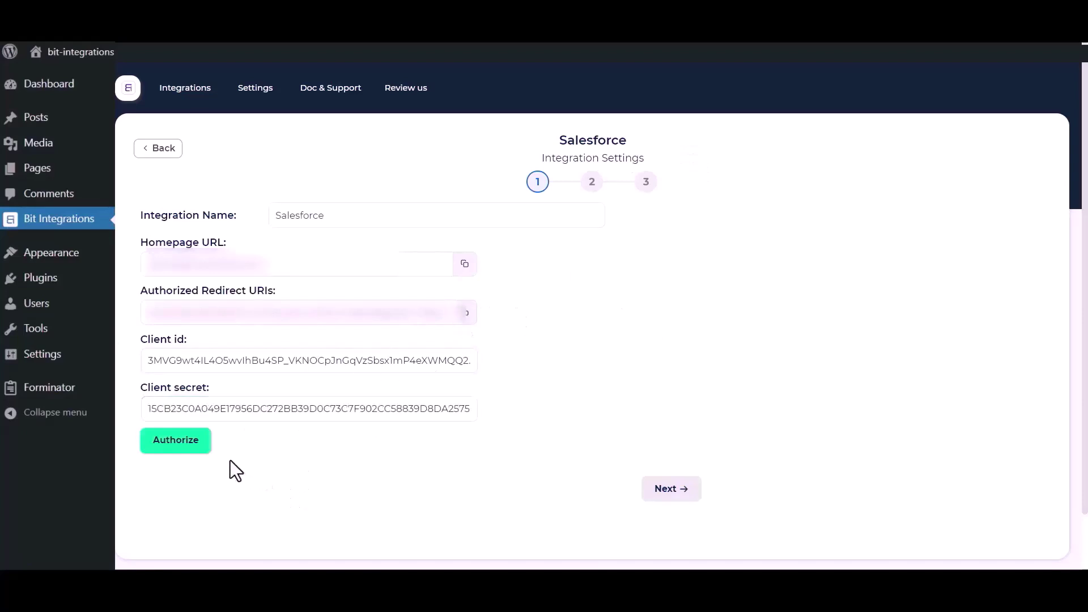
Authorize the Salesforce connection and allow access in the permission popup
left_click(161, 449)
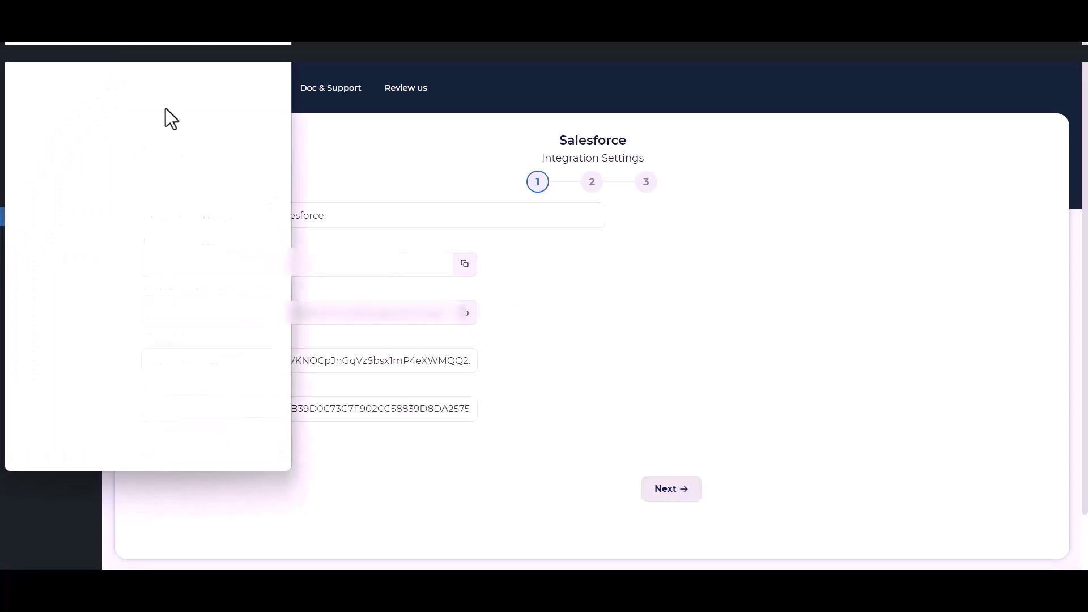
scroll(170, 282, "down", 5)
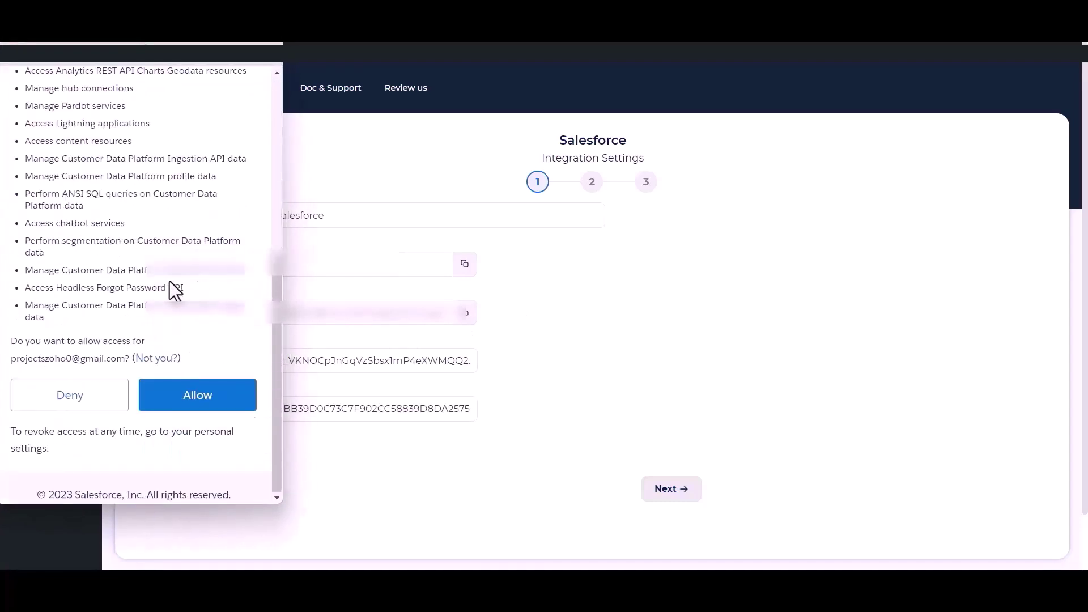
left_click(199, 406)
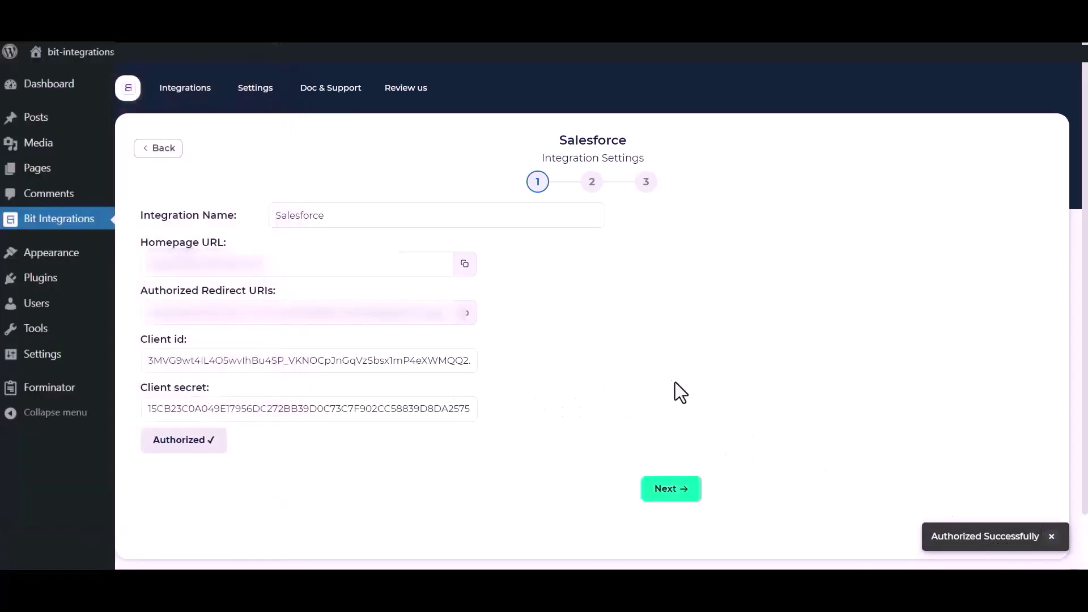
Choose Create lead and map Name to Last Name, Email to Email, custom 'Bit Apps' to Company
left_click(672, 491)
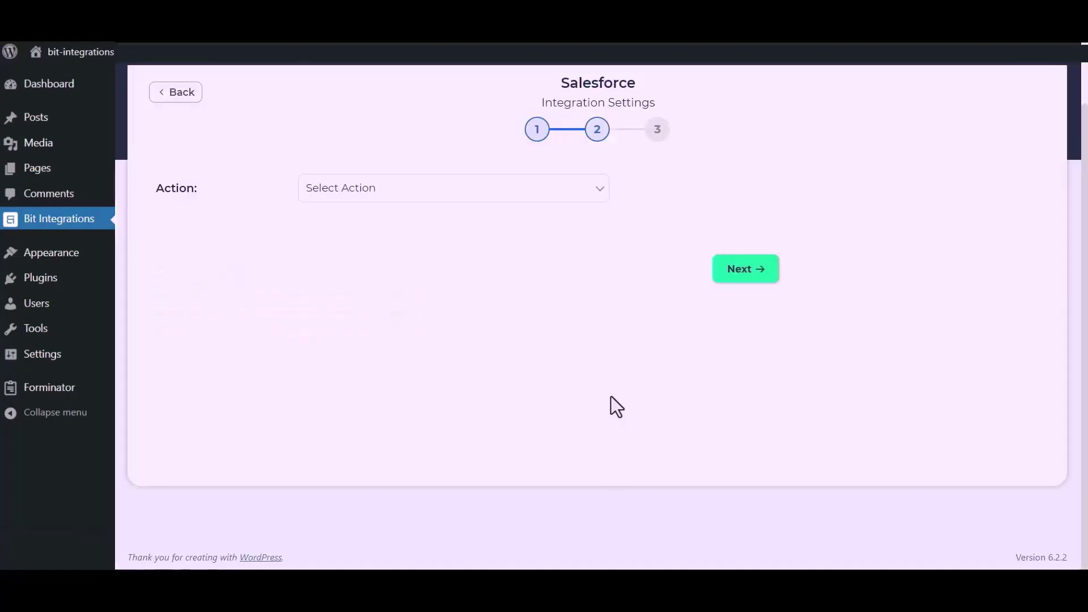
left_click(536, 195)
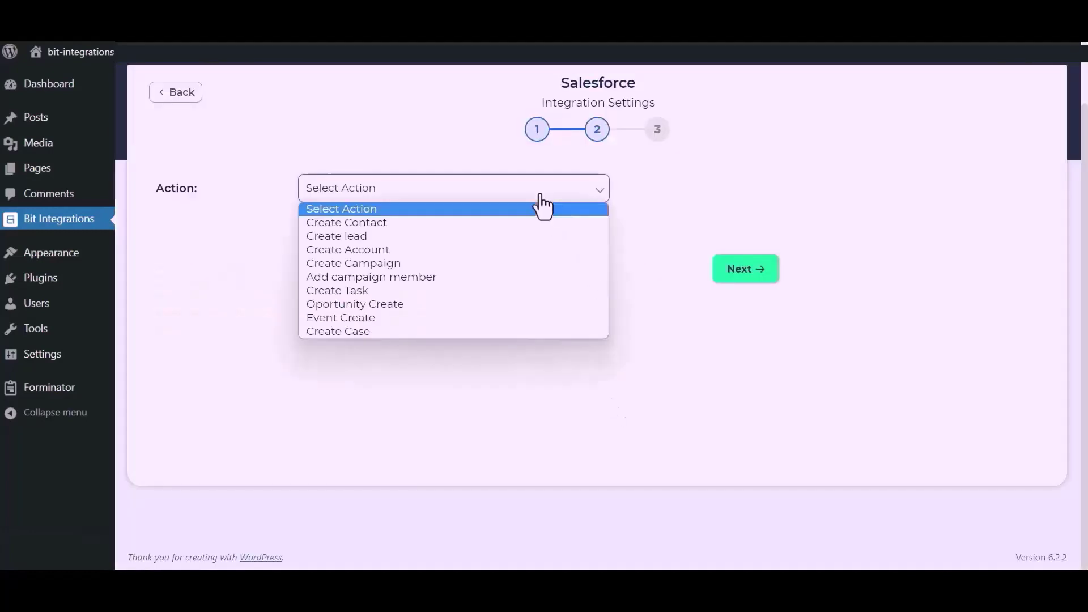
left_click(379, 239)
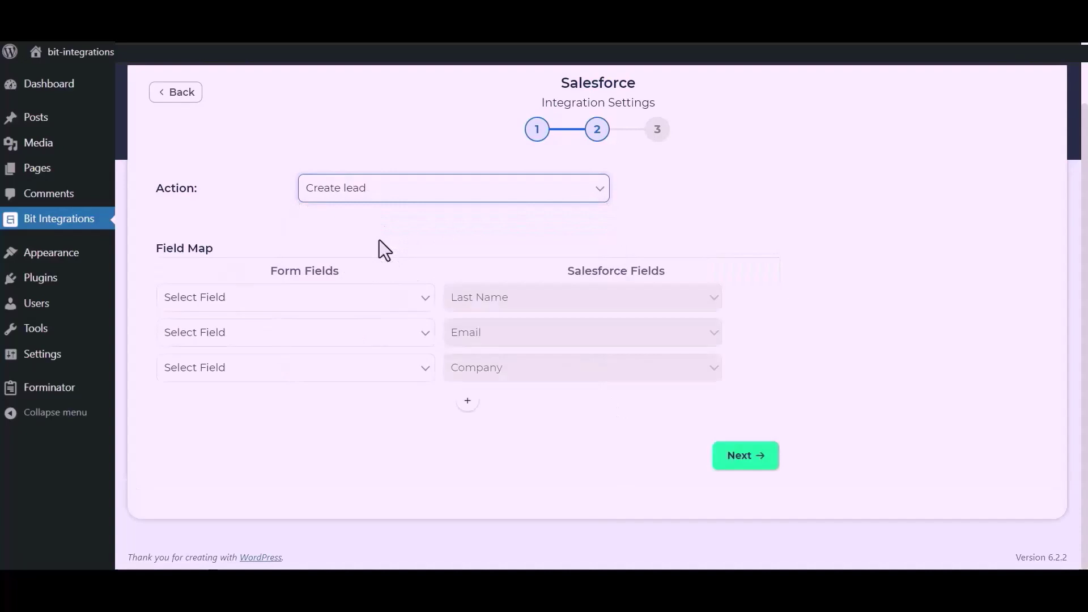
left_click(361, 306)
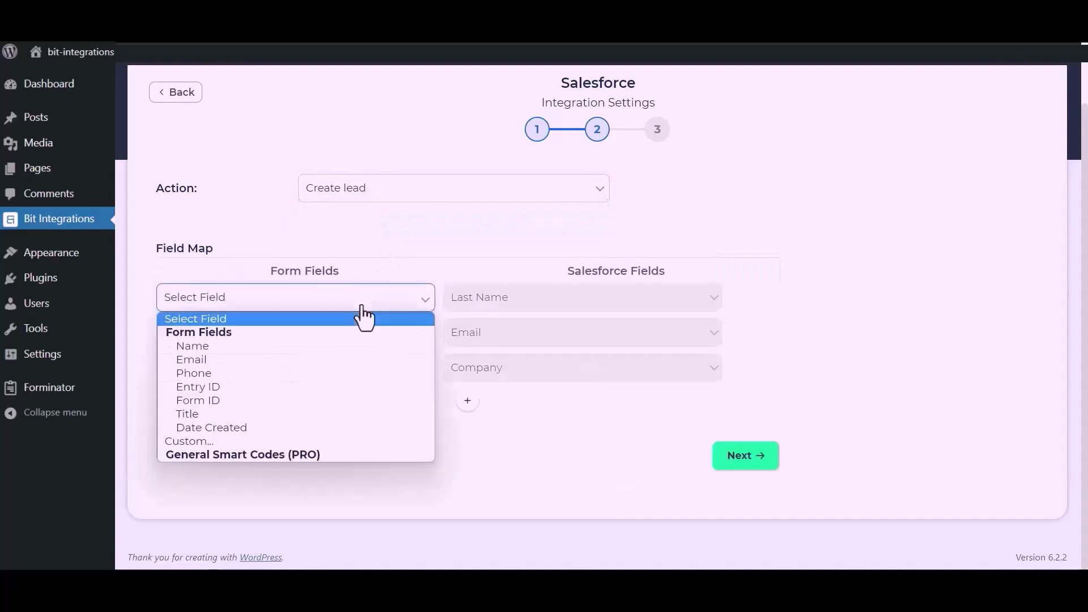
left_click(257, 348)
left_click(289, 343)
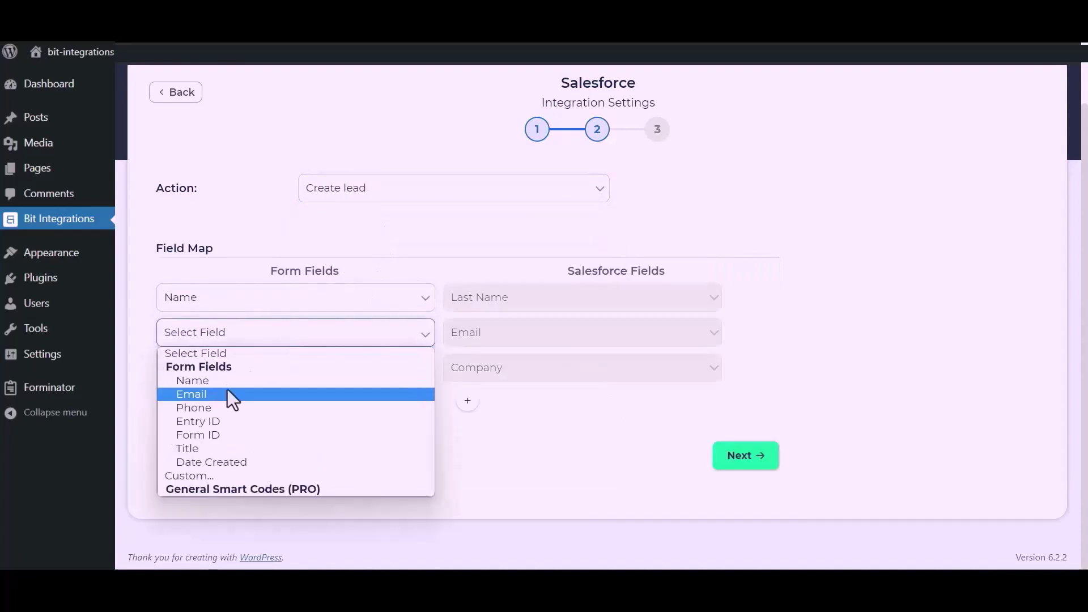
left_click(226, 389)
left_click(263, 380)
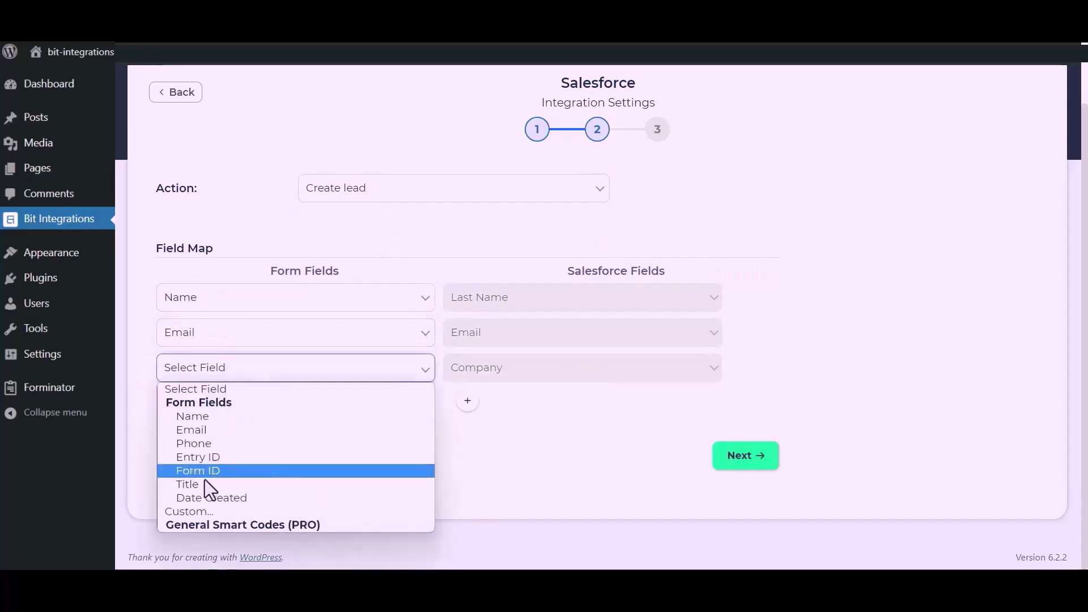
left_click(195, 509)
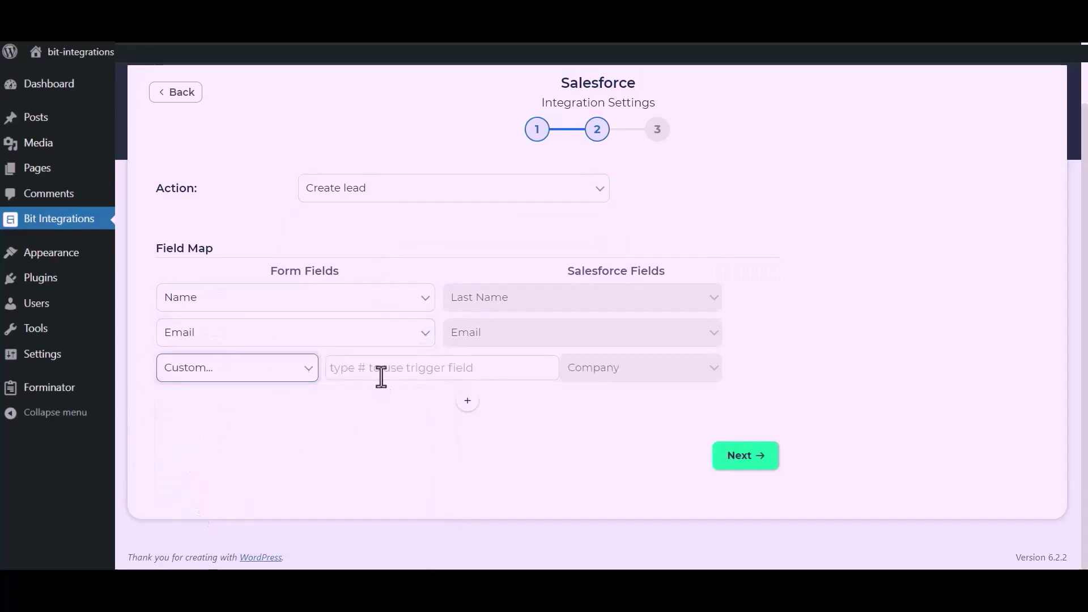
left_click(381, 377)
type("Bit ")
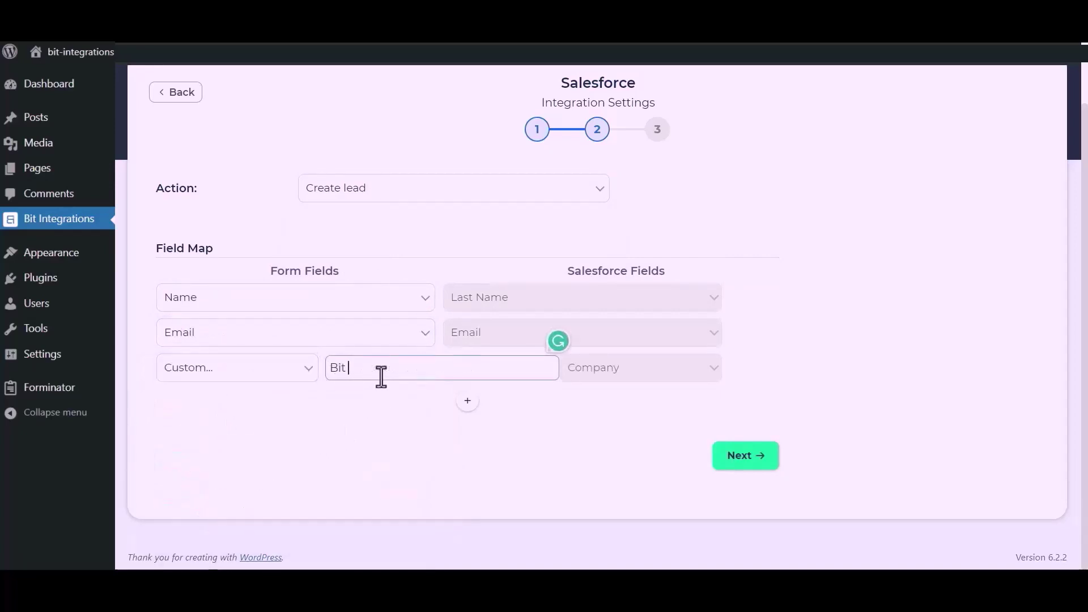
type("Apps")
Add a row mapping the form's Phone to Salesforce Phone, then finish and save the integration
left_click(467, 401)
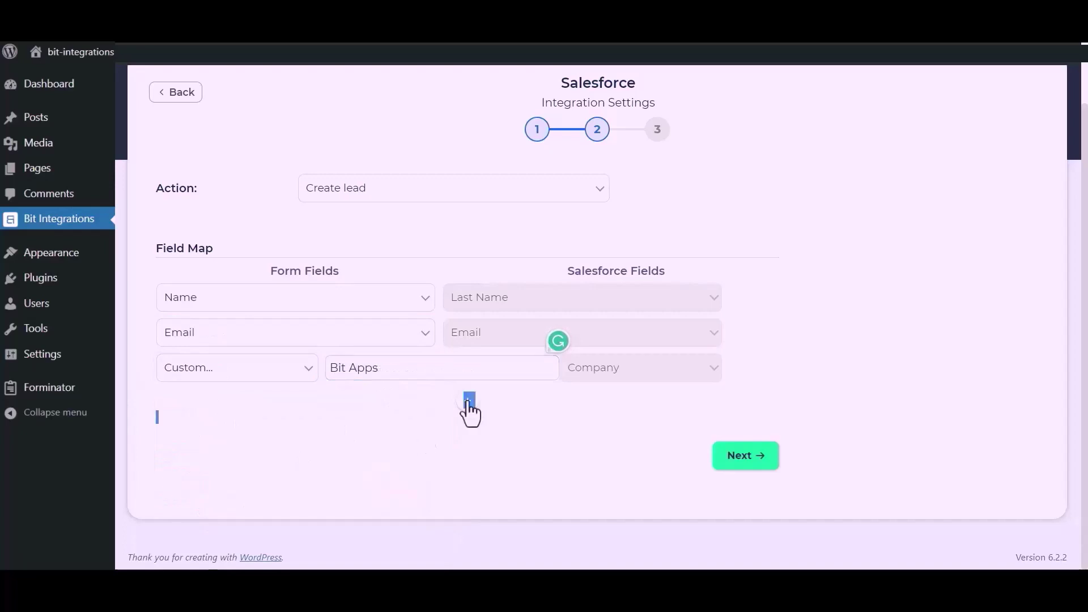
left_click(470, 402)
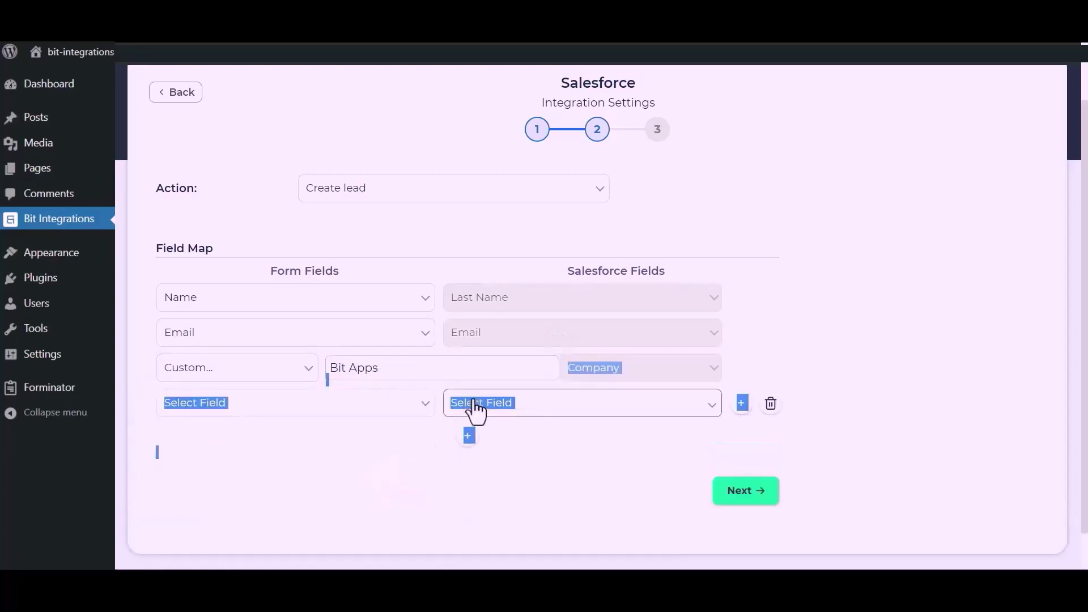
left_click(352, 407)
left_click(195, 478)
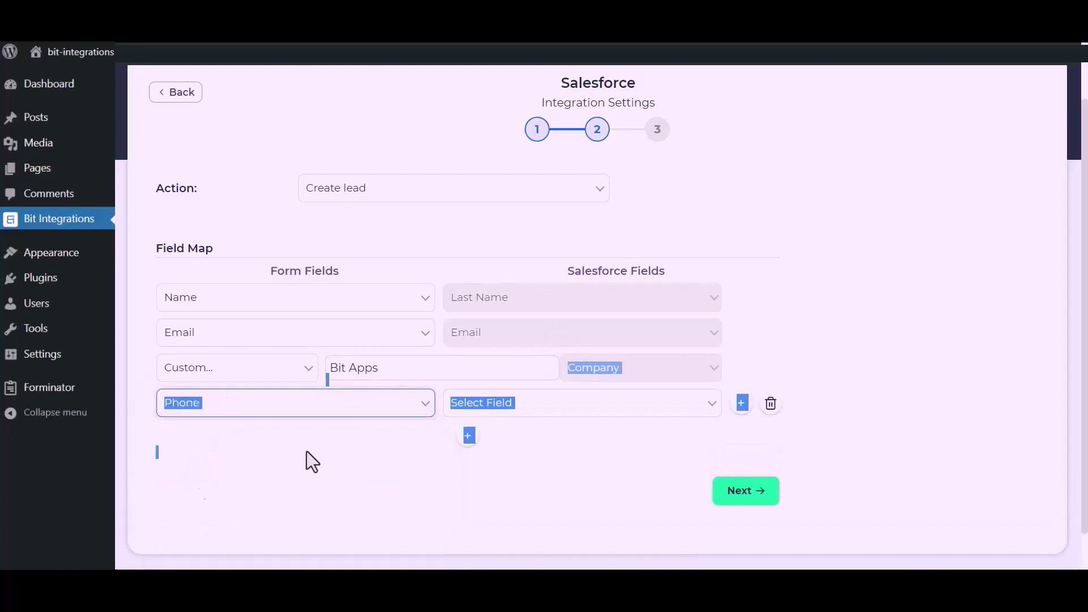
left_click(511, 461)
left_click(592, 405)
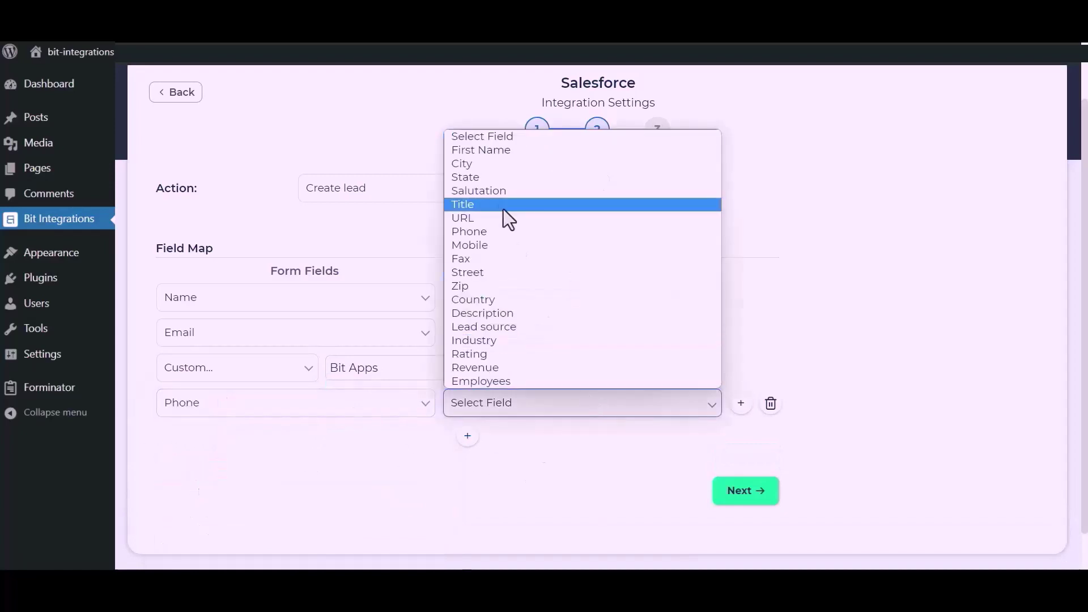
left_click(485, 237)
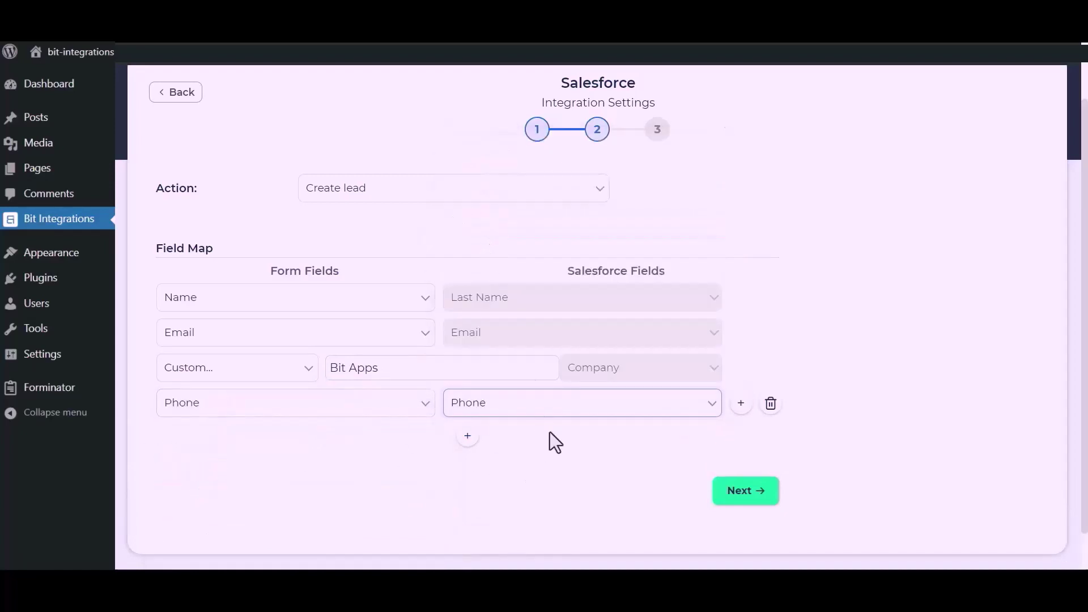
left_click(749, 493)
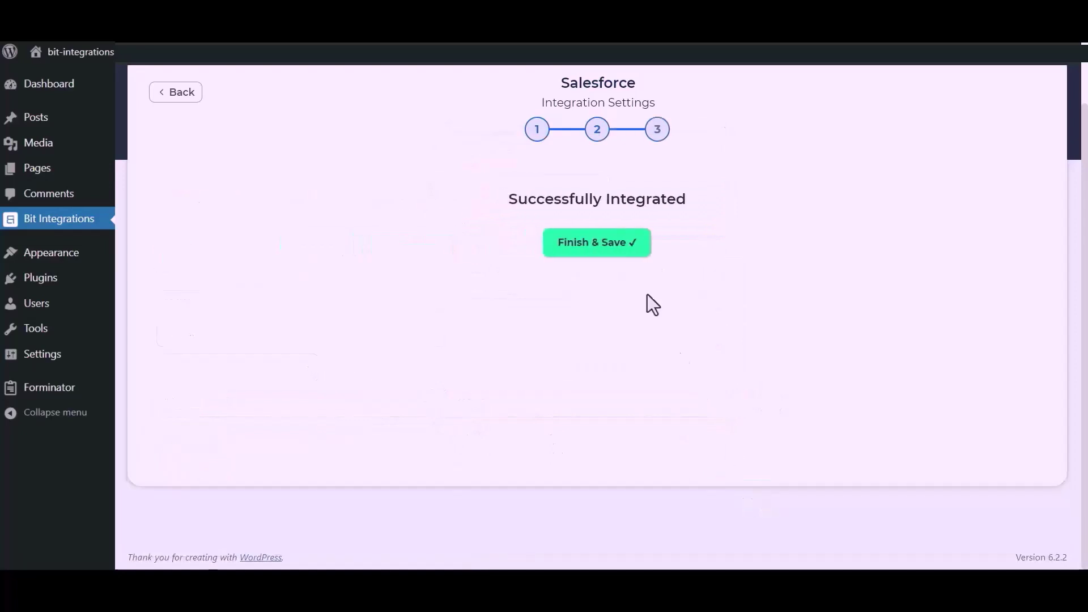
left_click(605, 247)
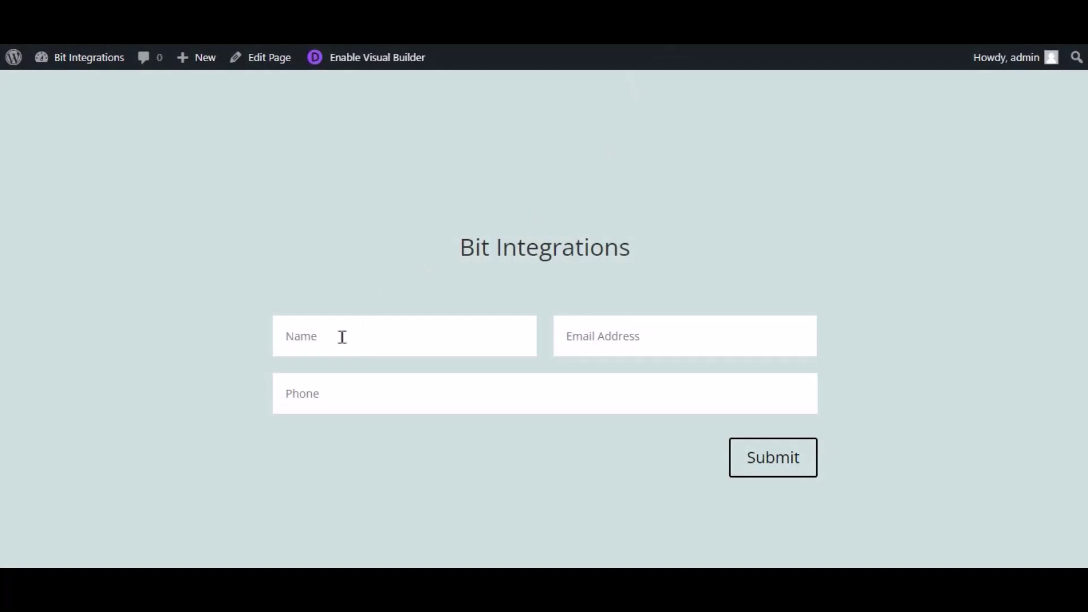
Submit a test entry with name Bit Integrations, an email address and a phone number
left_click(342, 337)
type("Bit Integrations")
key("Tab")
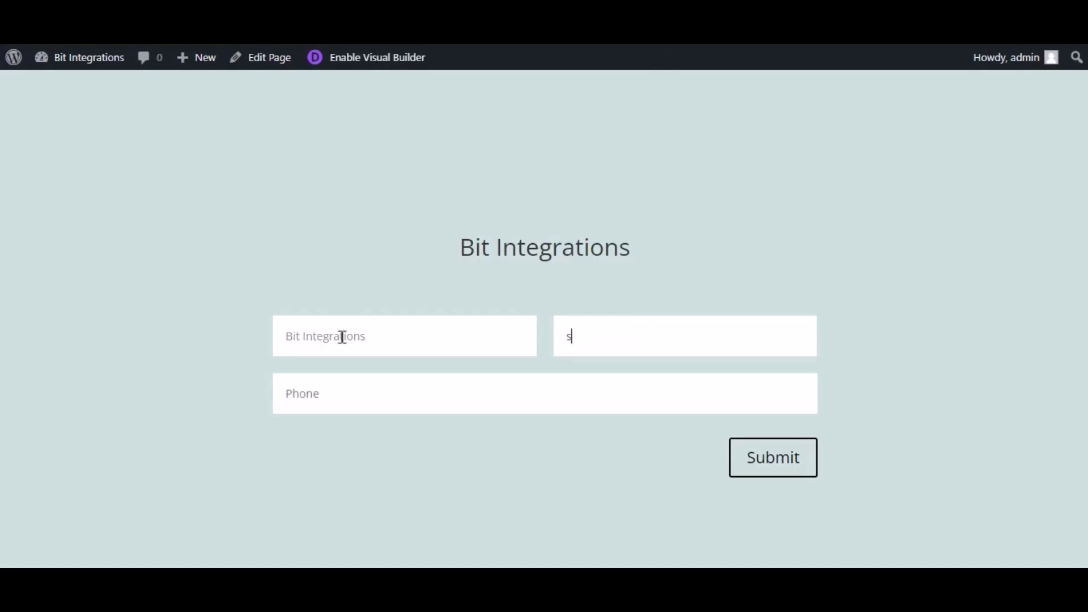
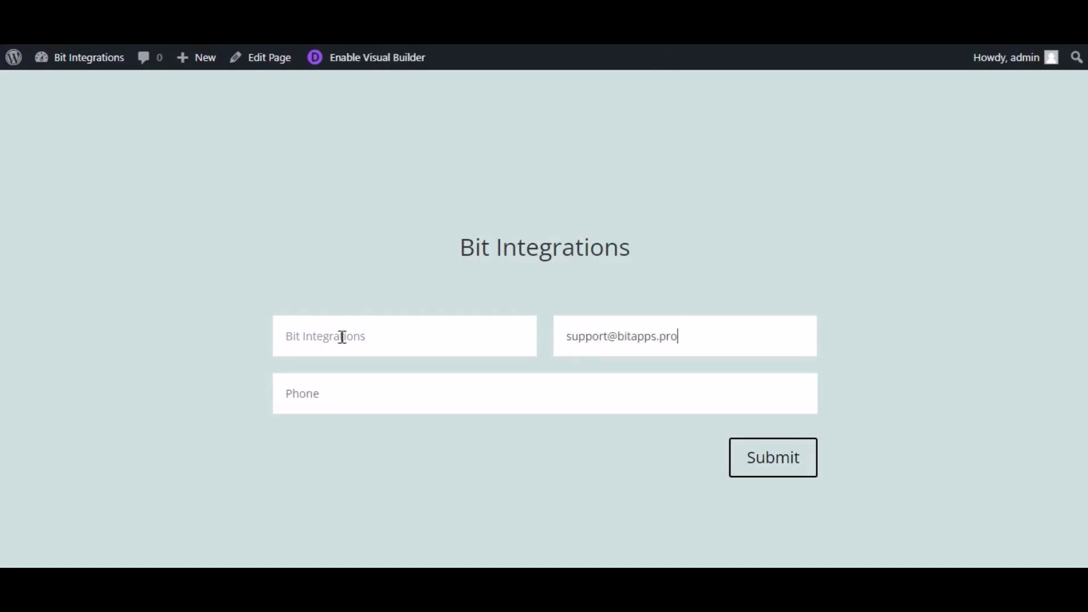
key("Tab")
type("4455")
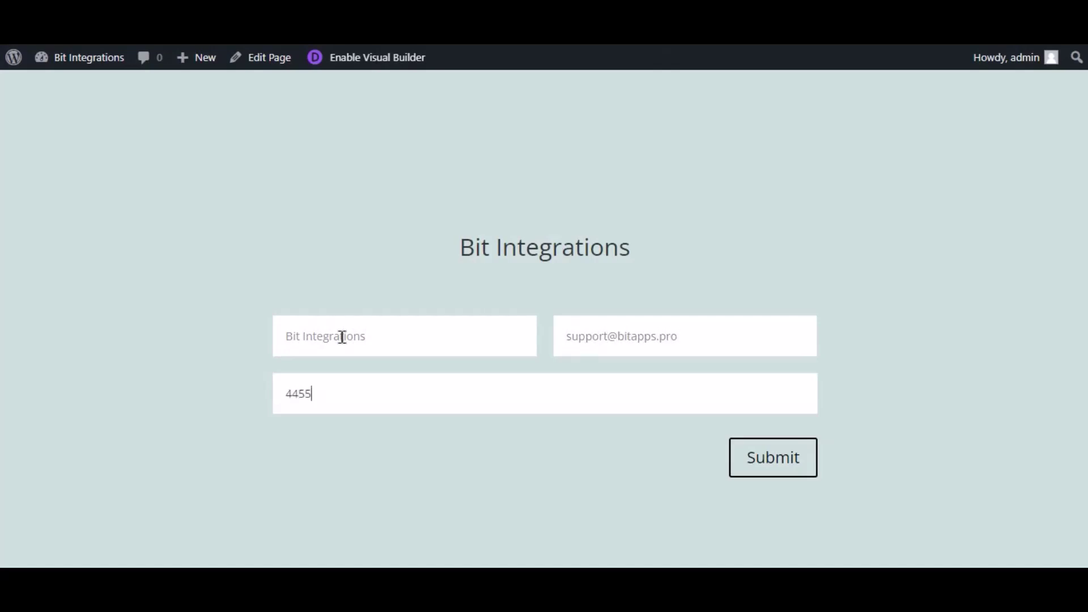
key("ctrl+a")
type("444555")
type("666")
left_click(792, 470)
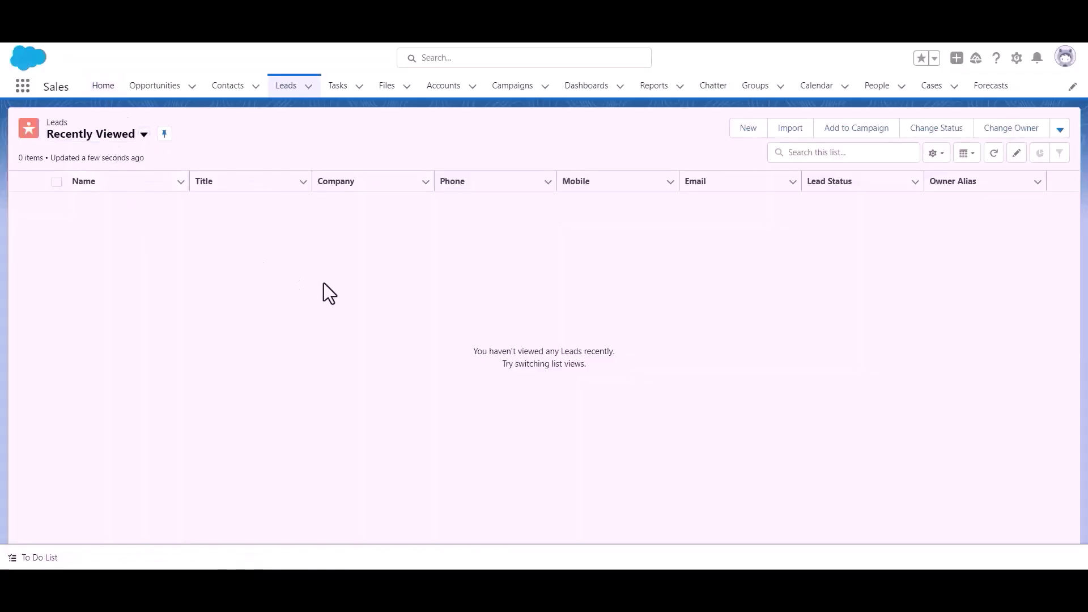
Reload the Salesforce Leads list to look for the new Bit Apps lead
left_click(287, 95)
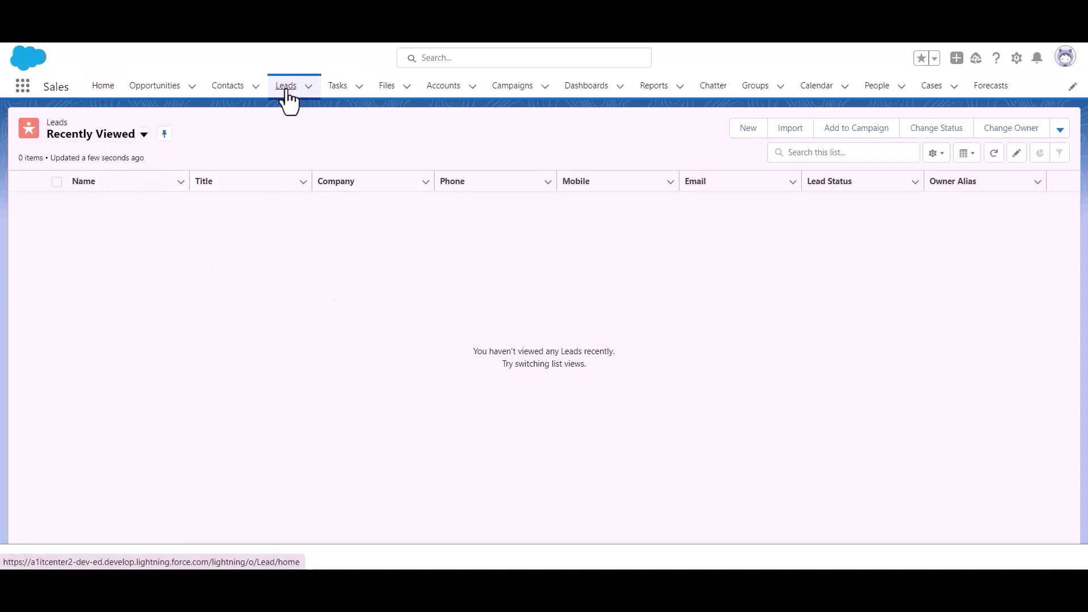